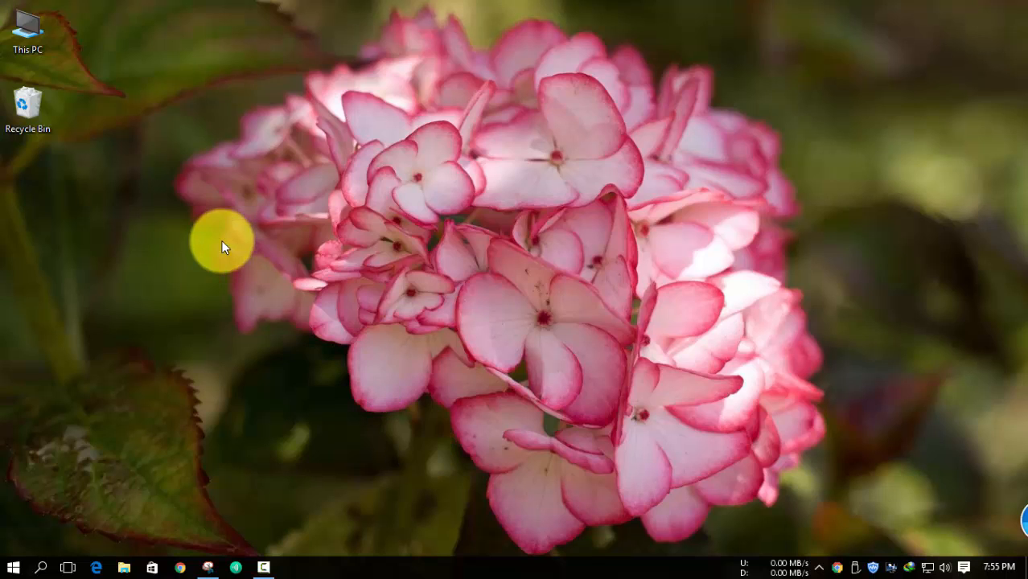
{"action": "right_click", "coordinate": [25, 103]}
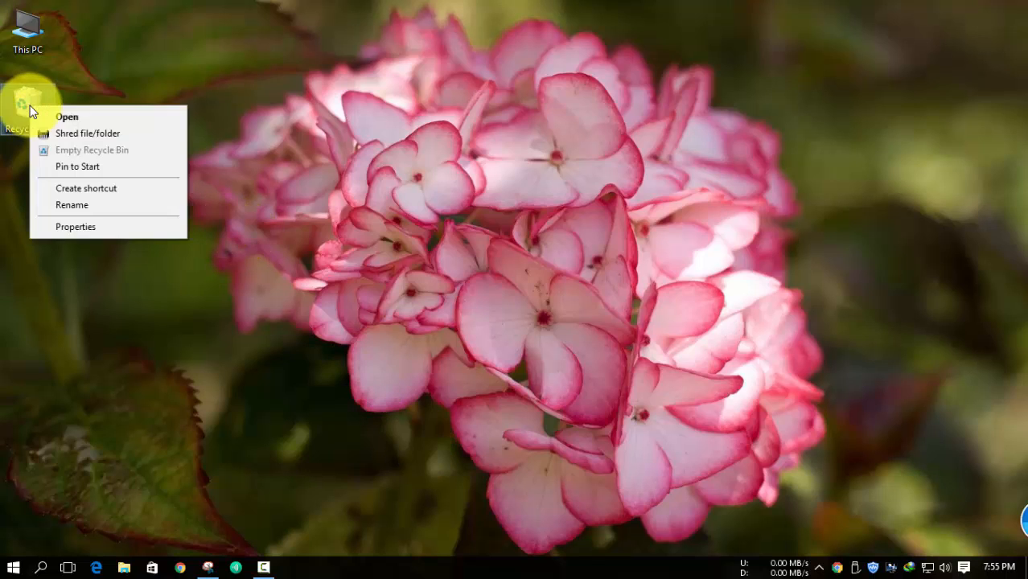
{"action": "left_click", "coordinate": [92, 148]}
{"action": "left_click", "coordinate": [599, 298]}
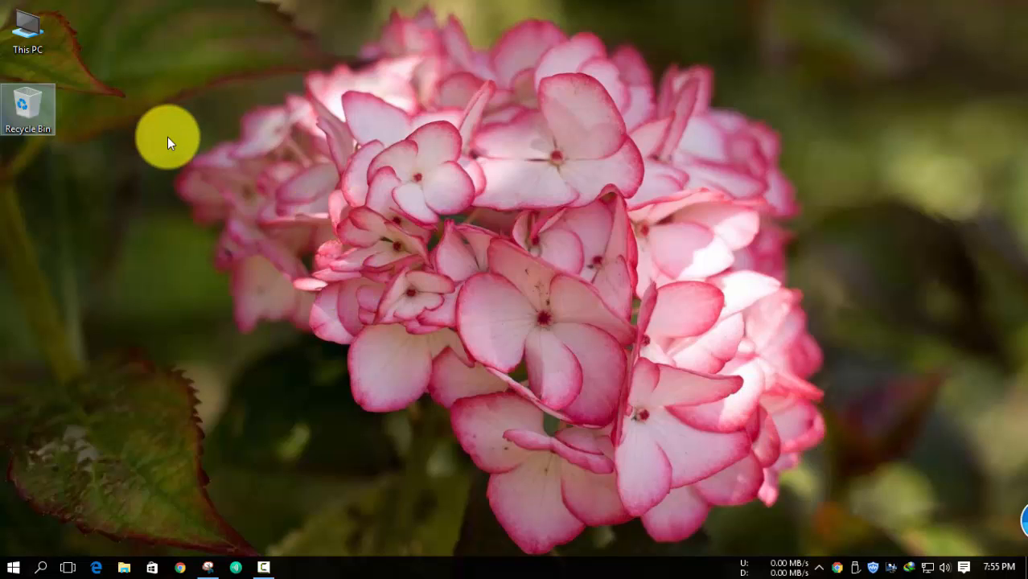
- Open the Downloads folder from This PC in File Explorer
{"action": "double_click", "coordinate": [31, 38]}
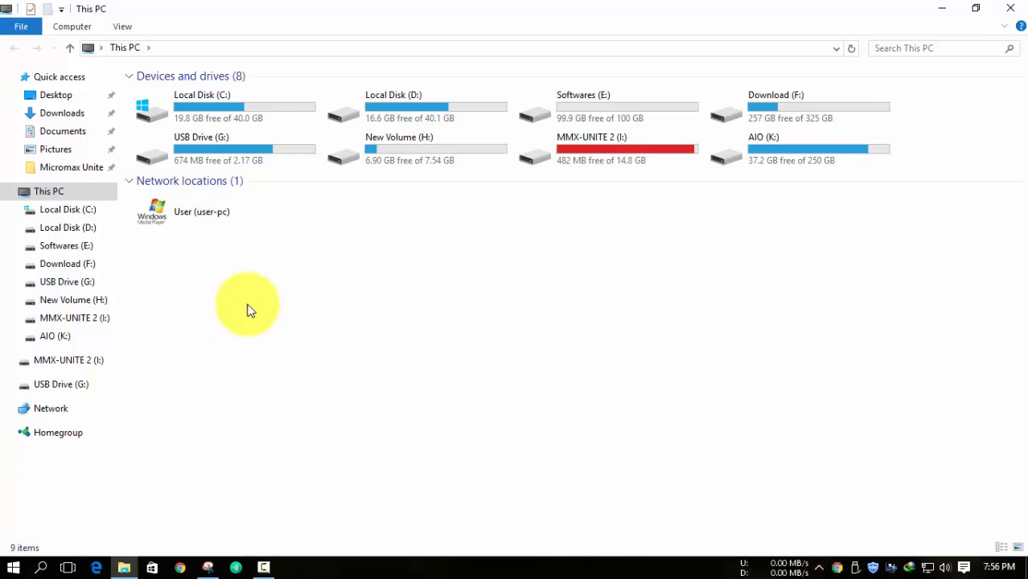
{"action": "left_click", "coordinate": [62, 114]}
{"action": "left_click", "coordinate": [401, 252]}
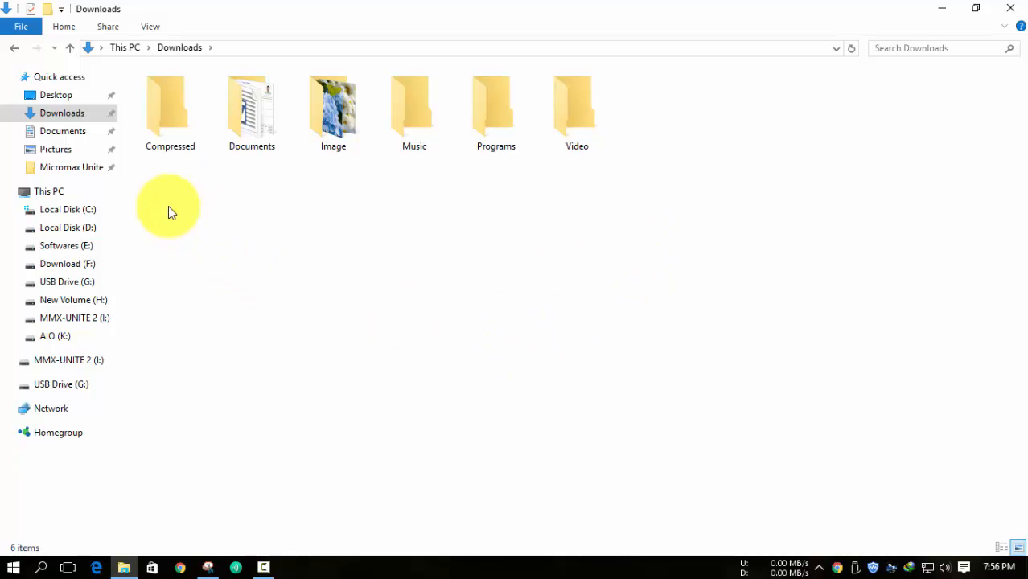
- Look over the category folders in Downloads, including Compressed, Documents and Image
{"action": "left_click_drag", "start_coordinate": [167, 183], "coordinate": [589, 151]}
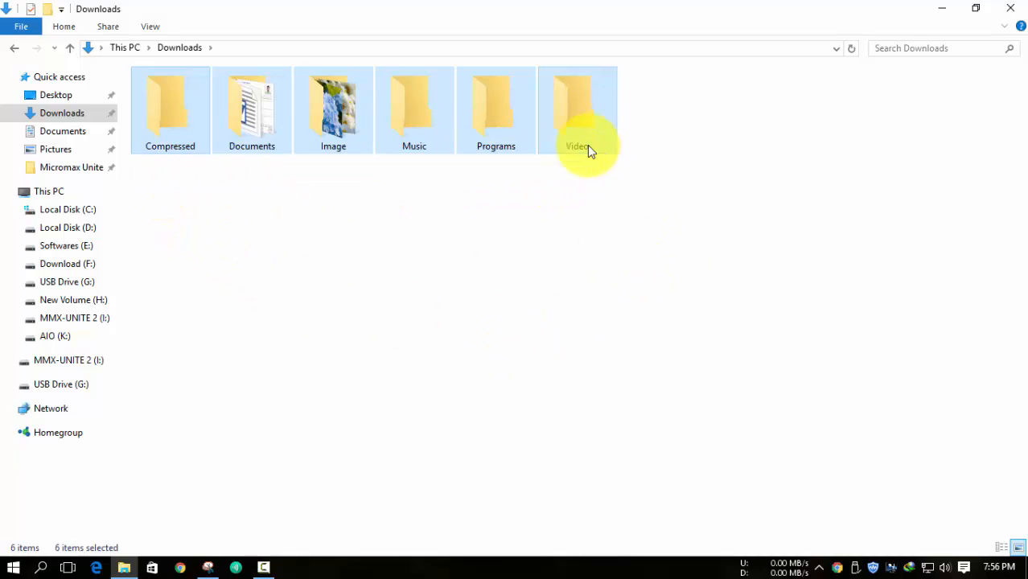
{"action": "left_click", "coordinate": [508, 239]}
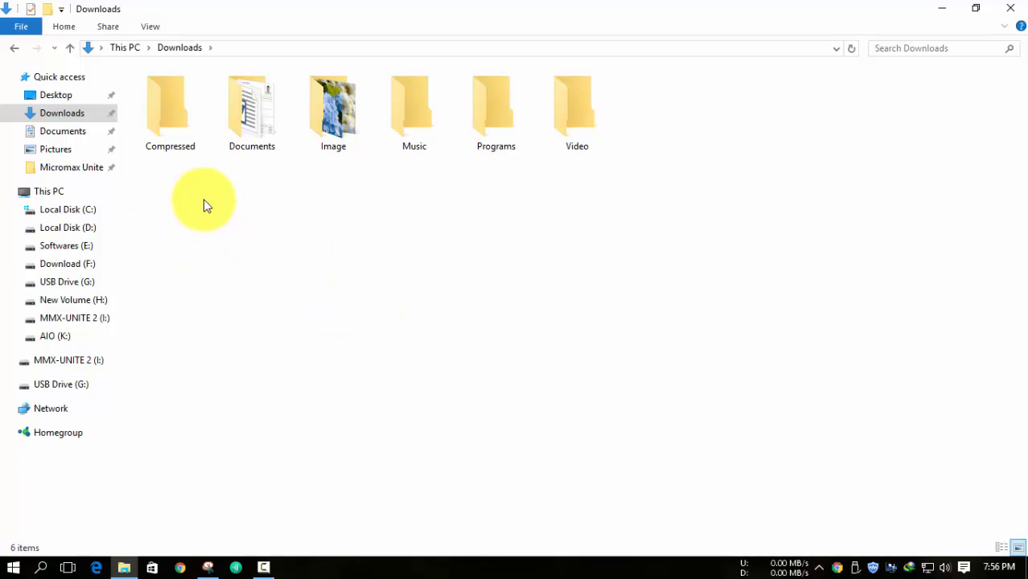
{"action": "left_click", "coordinate": [172, 152]}
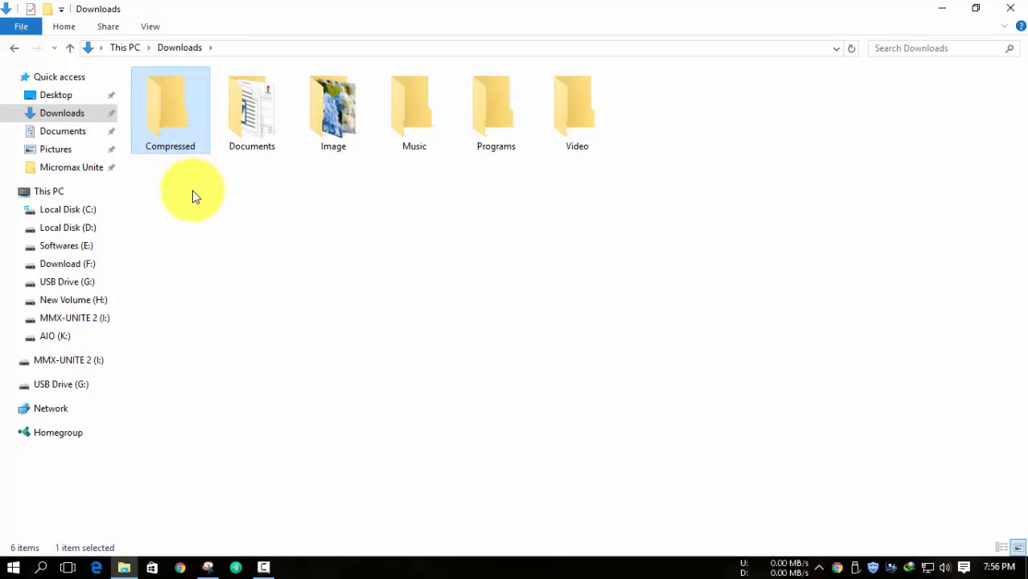
{"action": "left_click", "coordinate": [174, 118]}
{"action": "left_click", "coordinate": [222, 236]}
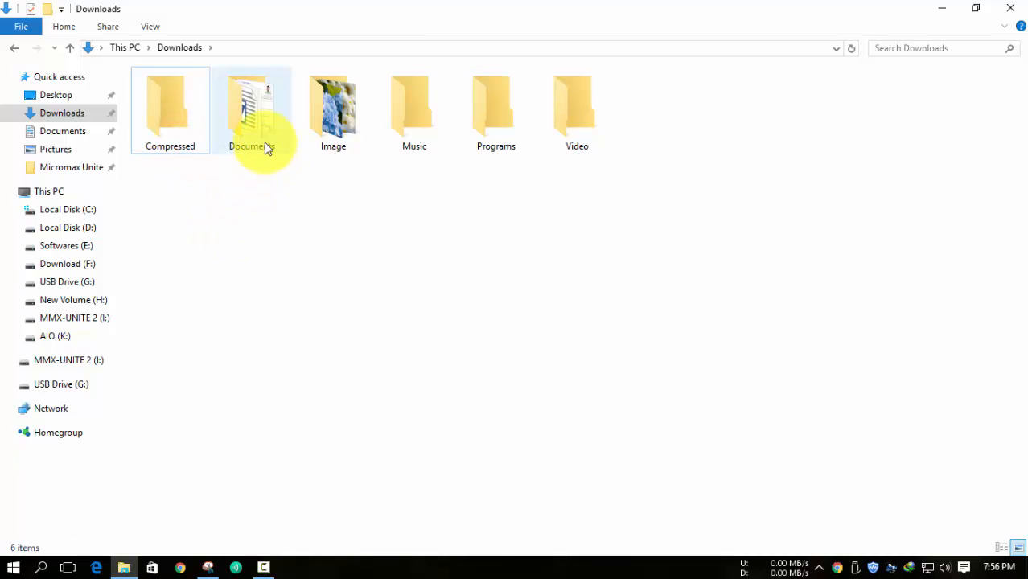
{"action": "left_click", "coordinate": [263, 145]}
{"action": "left_click", "coordinate": [346, 227]}
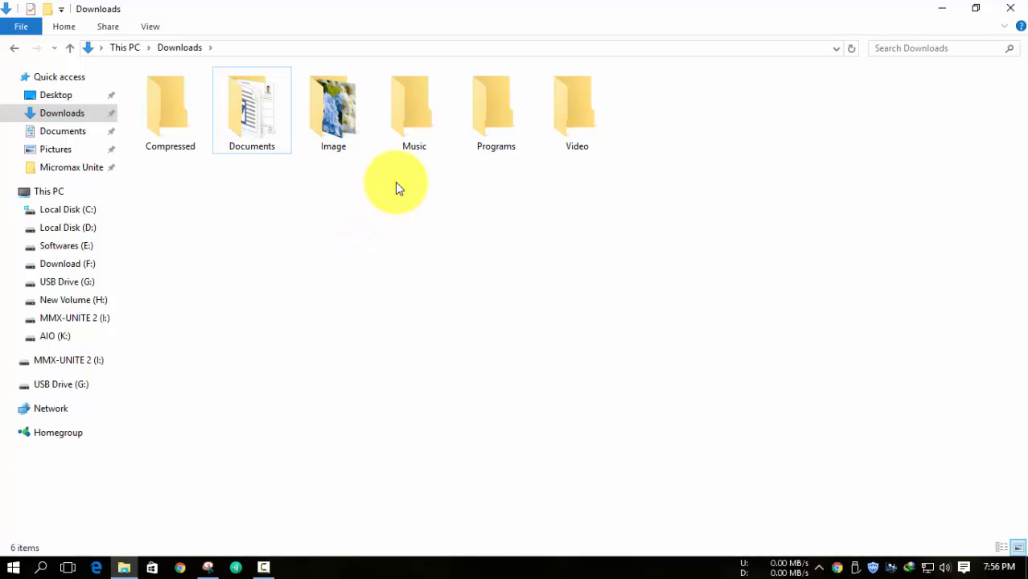
{"action": "left_click", "coordinate": [339, 150]}
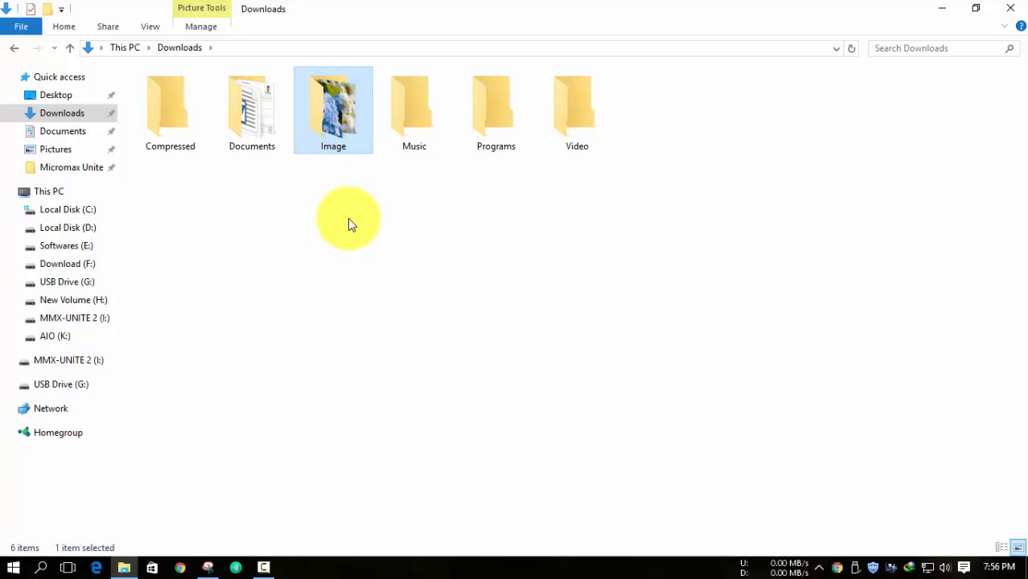
{"action": "left_click_drag", "start_coordinate": [663, 139], "coordinate": [163, 147]}
{"action": "left_click", "coordinate": [234, 223]}
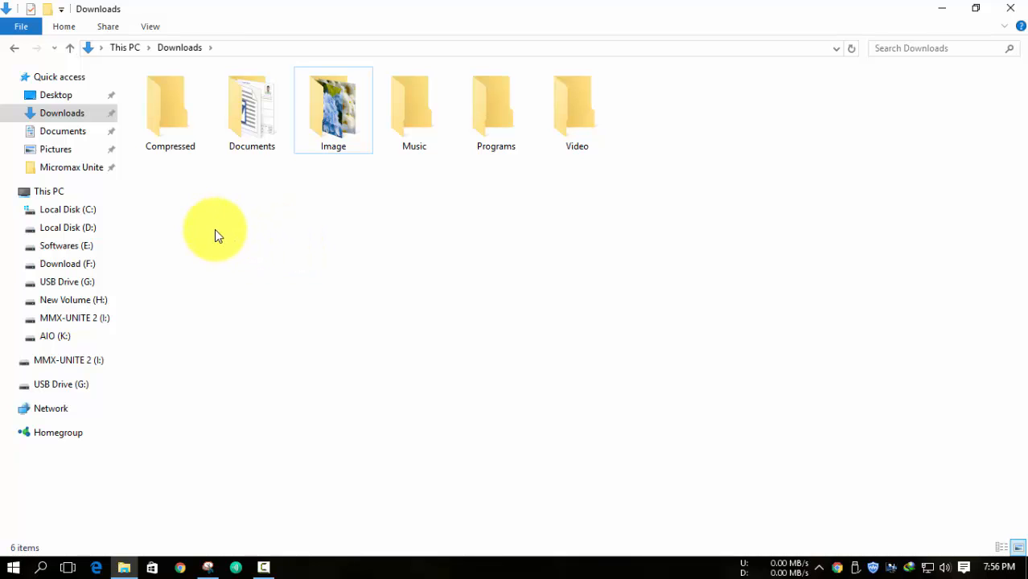
- Create a new folder named Torrent inside the Downloads folder
{"action": "right_click", "coordinate": [260, 248]}
{"action": "mouse_move", "coordinate": [355, 415]}
{"action": "left_click", "coordinate": [475, 217]}
{"action": "type", "text": "Torrent"}
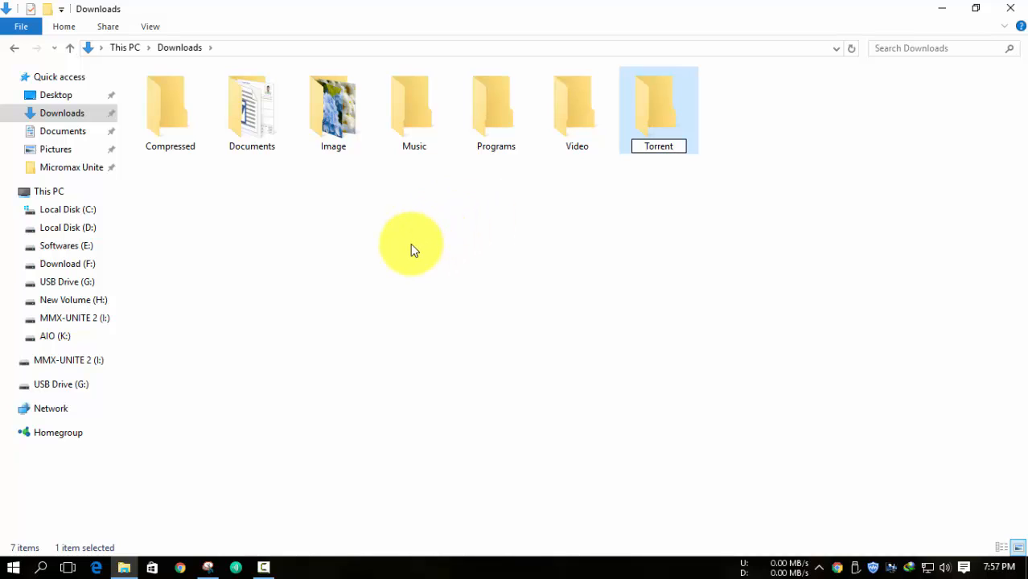
{"action": "left_click", "coordinate": [542, 265]}
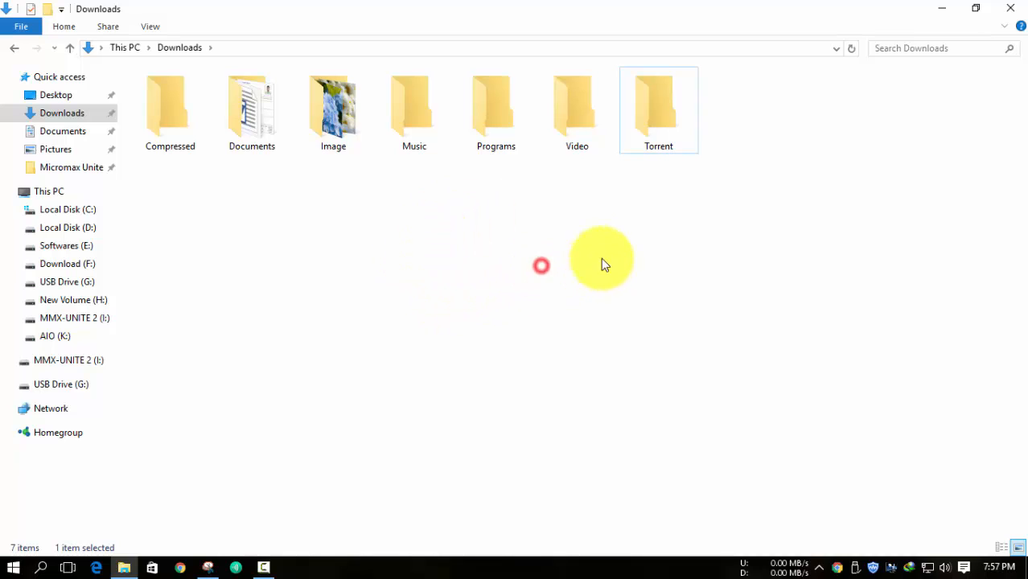
- Look inside the new Torrent folder and return to the Downloads folder
{"action": "left_click", "coordinate": [656, 129]}
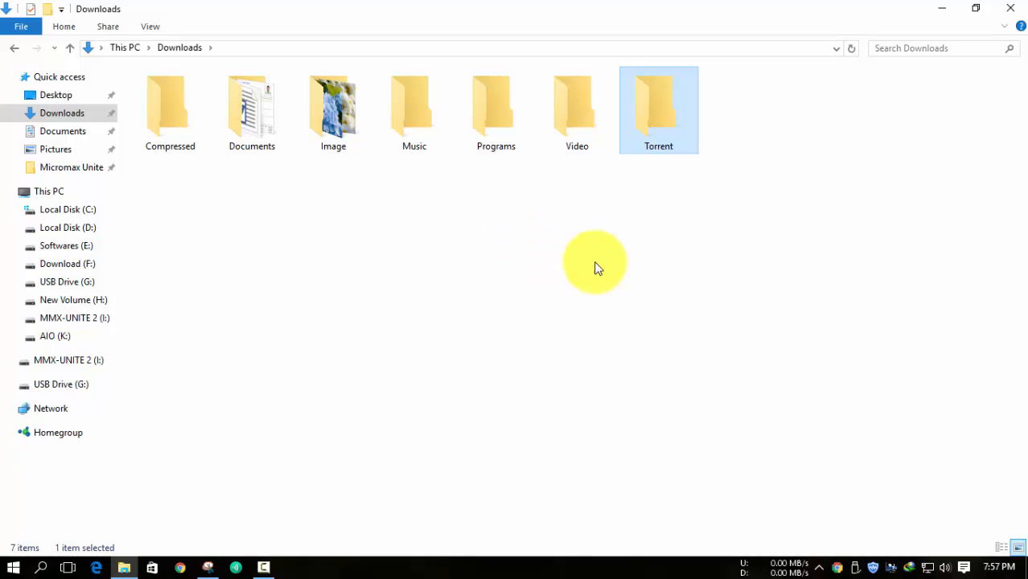
{"action": "double_click", "coordinate": [684, 135]}
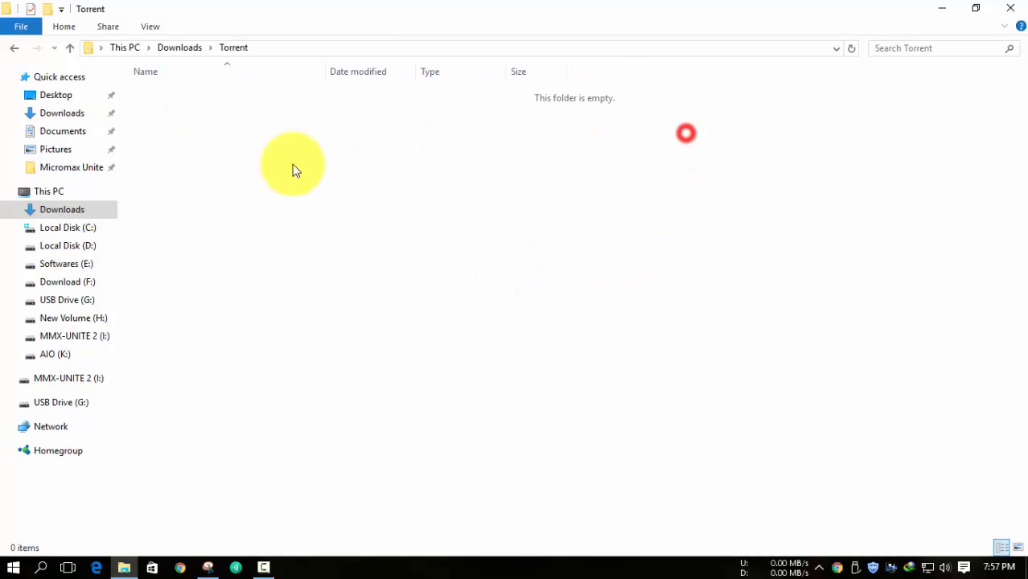
{"action": "left_click", "coordinate": [14, 48]}
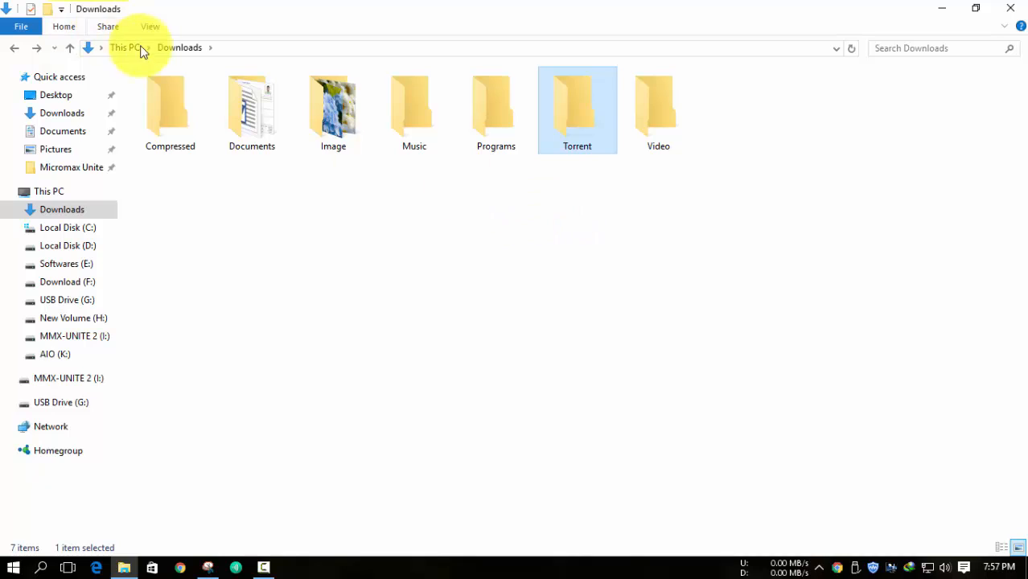
{"action": "left_click", "coordinate": [193, 47]}
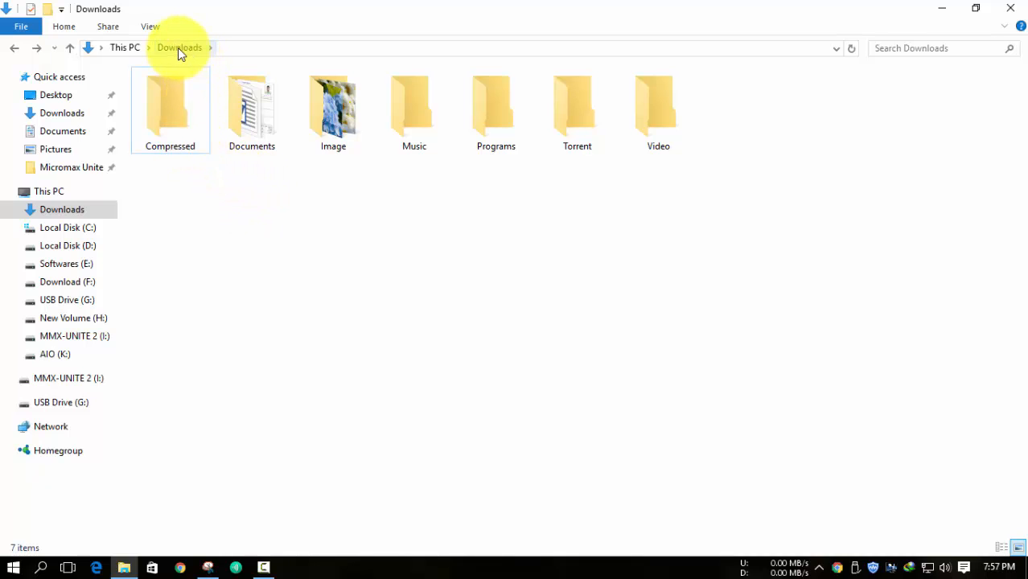
{"action": "right_click", "coordinate": [332, 231]}
{"action": "left_click", "coordinate": [247, 236]}
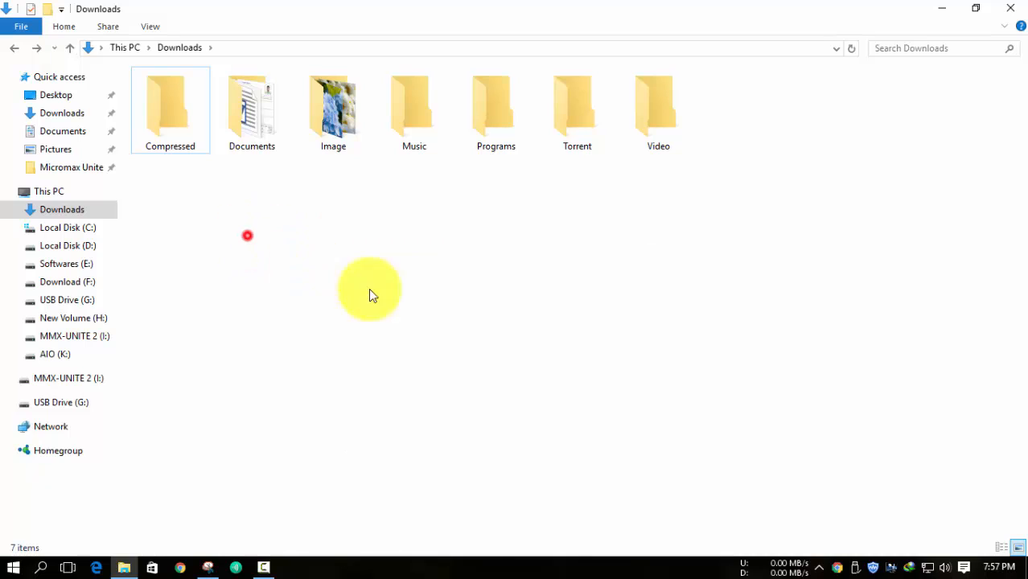
- Switch to Internet Download Manager and open its configuration options
{"action": "double_click", "coordinate": [909, 569]}
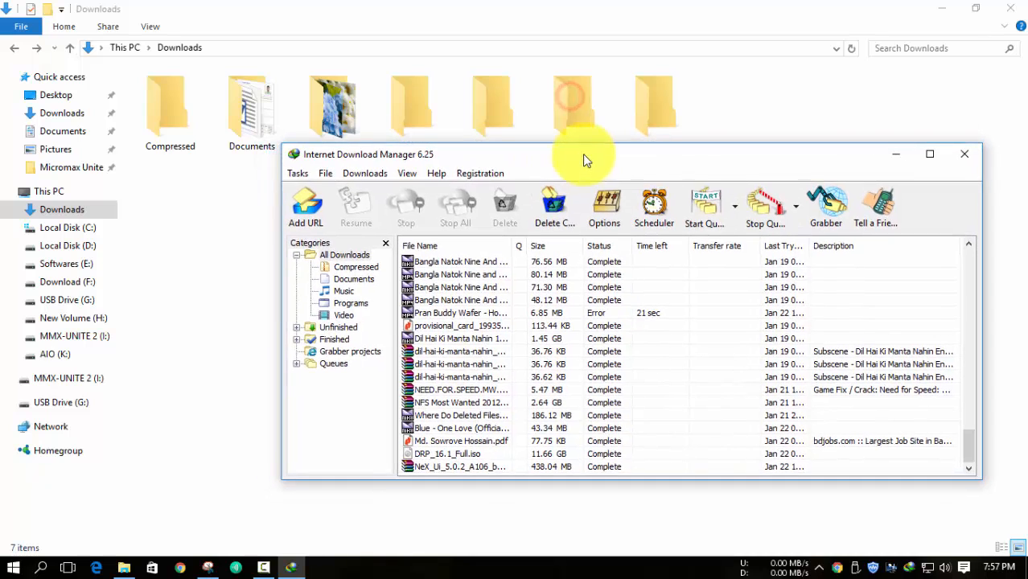
{"action": "left_click", "coordinate": [366, 174]}
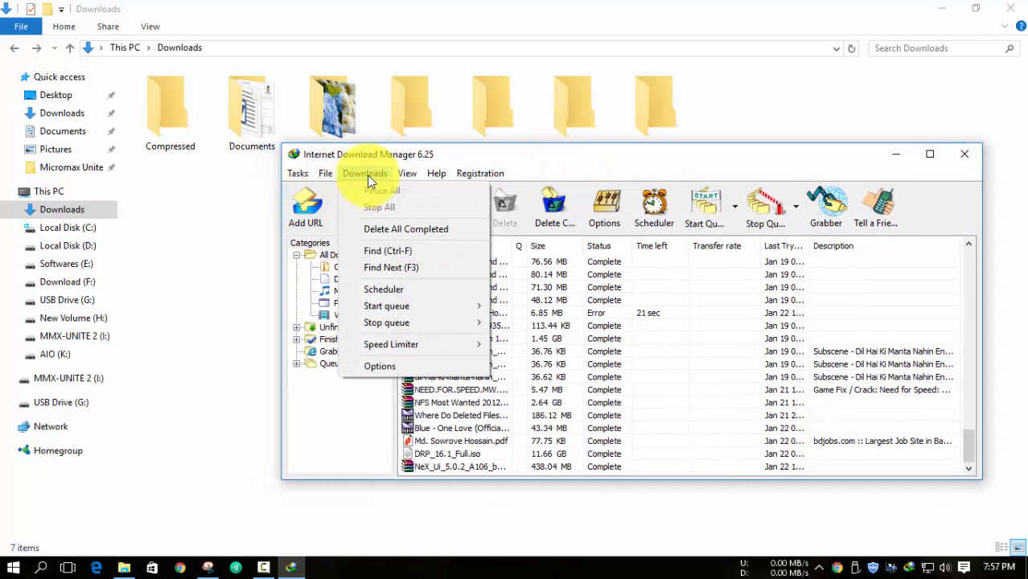
{"action": "left_click", "coordinate": [385, 364]}
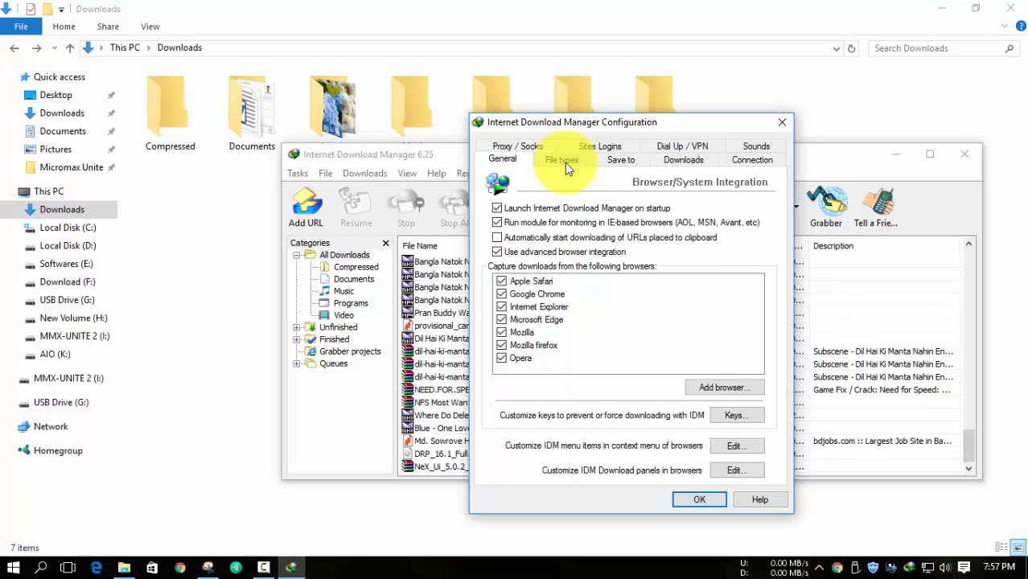
- Review the General and File types settings in the configuration dialog
{"action": "left_click", "coordinate": [565, 162]}
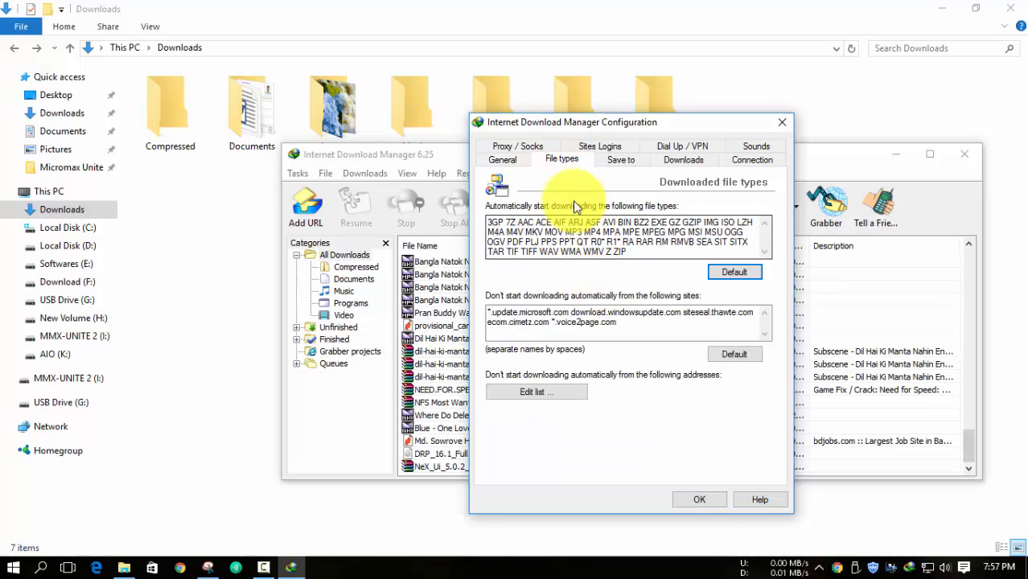
{"action": "left_click", "coordinate": [513, 160]}
{"action": "left_click", "coordinate": [562, 160]}
{"action": "left_click", "coordinate": [500, 161]}
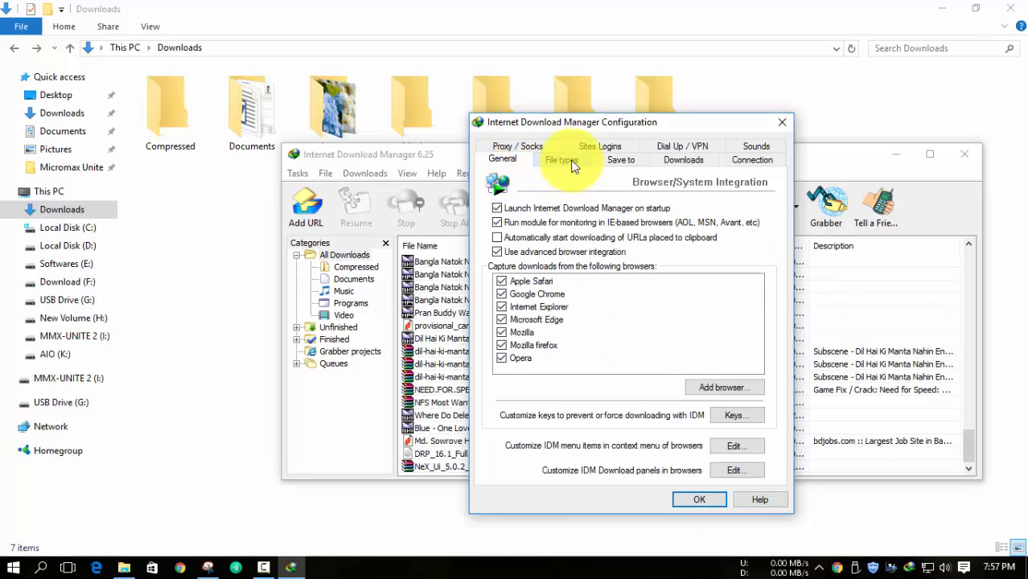
{"action": "left_click", "coordinate": [562, 160]}
{"action": "left_click", "coordinate": [503, 160]}
{"action": "left_click", "coordinate": [575, 162]}
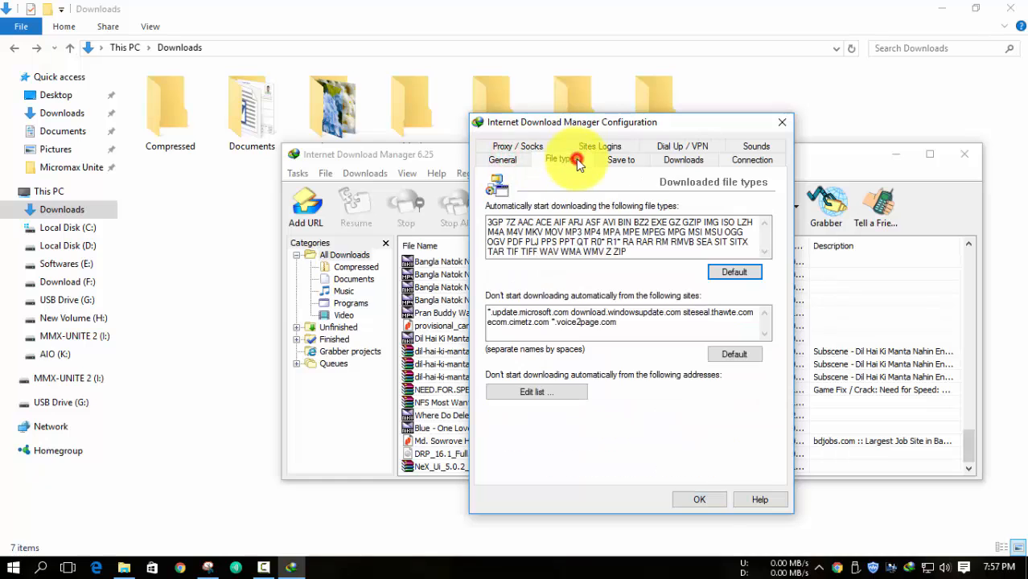
{"action": "left_click", "coordinate": [505, 160]}
{"action": "left_click_drag", "start_coordinate": [635, 121], "coordinate": [626, 147]}
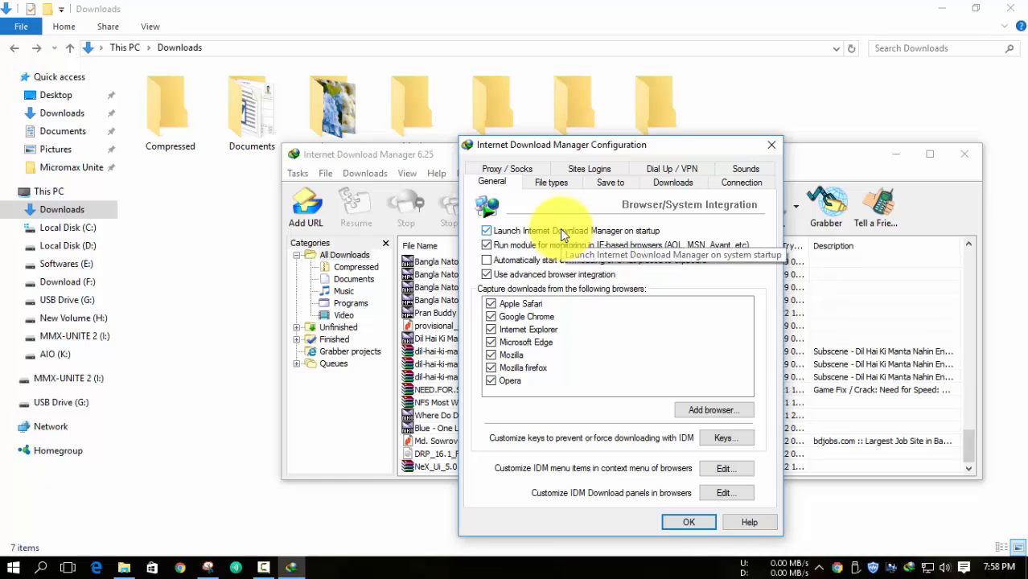
- Add TORRENT to the end of the automatically downloaded file types and save the configuration
{"action": "left_click", "coordinate": [551, 184]}
{"action": "left_click", "coordinate": [617, 275]}
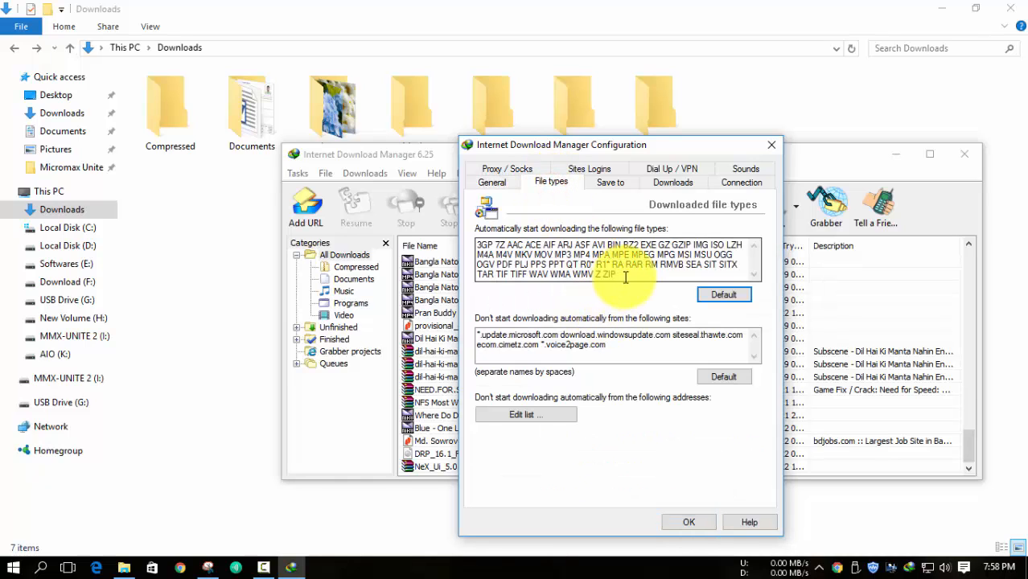
{"action": "left_click_drag", "start_coordinate": [621, 276], "coordinate": [446, 234]}
{"action": "left_click", "coordinate": [631, 276]}
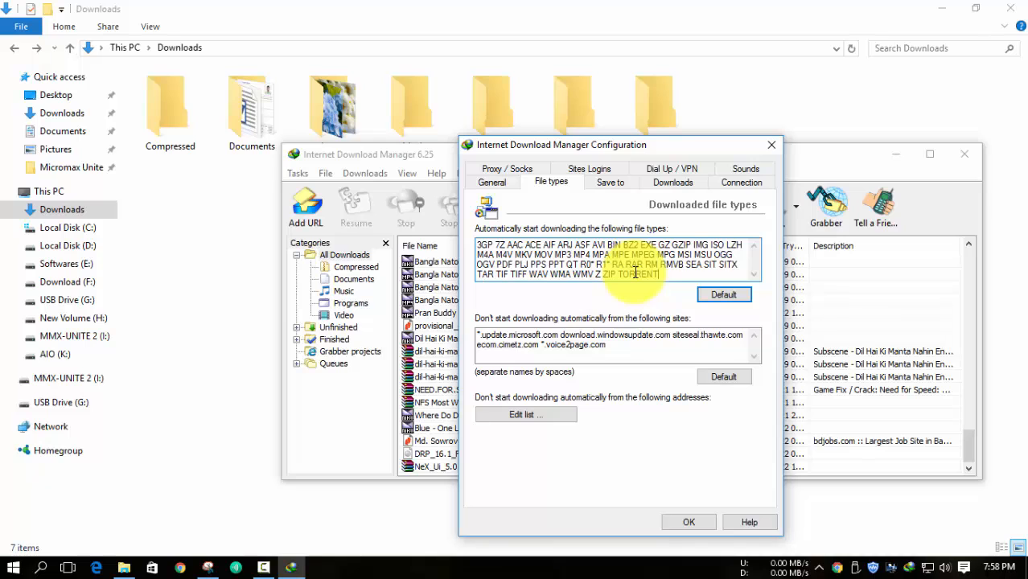
{"action": "left_click", "coordinate": [689, 524]}
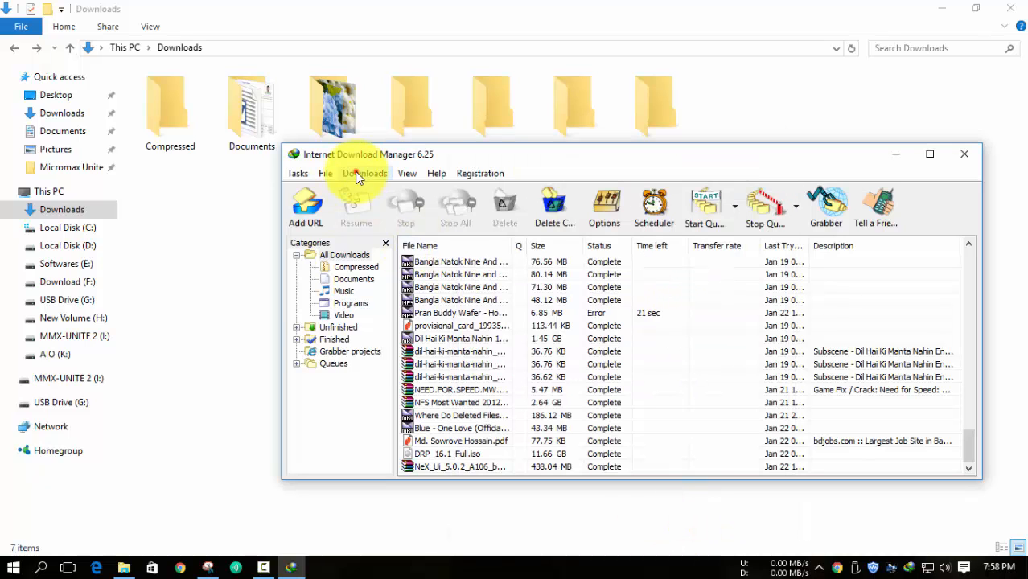
- Reopen the configuration options and check the automatic download file types for the TORRENT entry
{"action": "left_click", "coordinate": [359, 174]}
{"action": "left_click", "coordinate": [370, 363]}
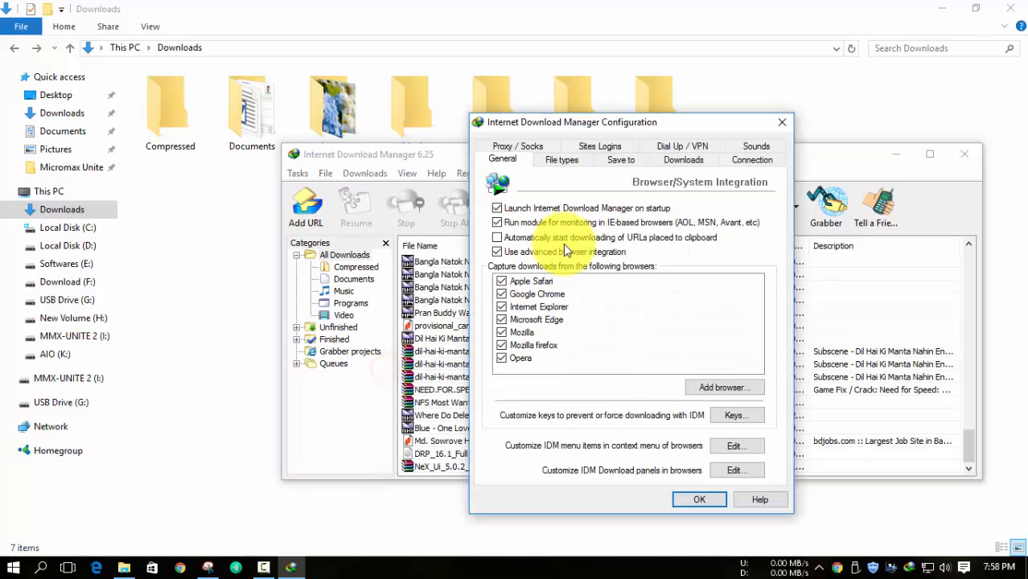
{"action": "left_click", "coordinate": [622, 165]}
{"action": "left_click", "coordinate": [563, 161]}
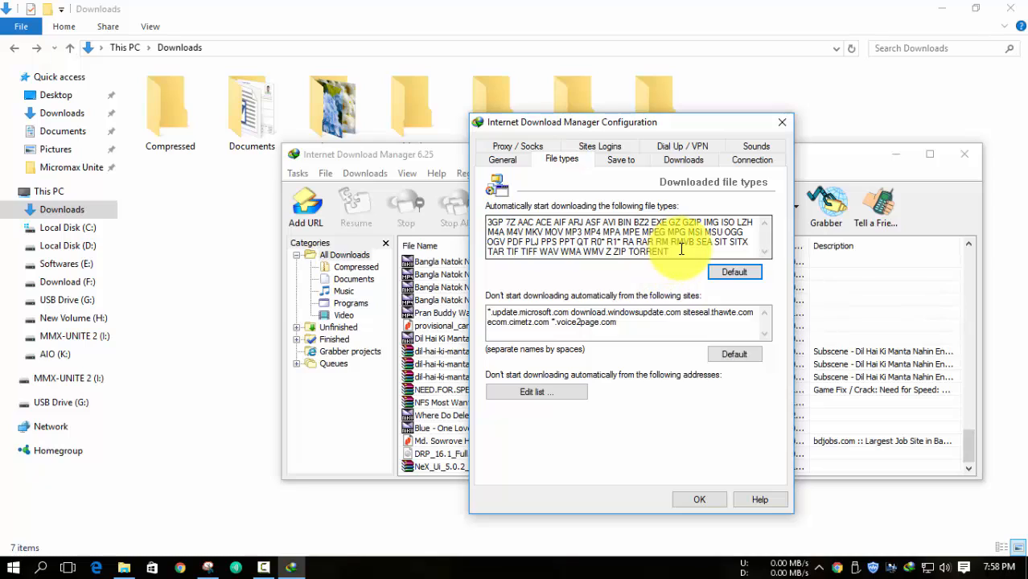
{"action": "double_click", "coordinate": [643, 252]}
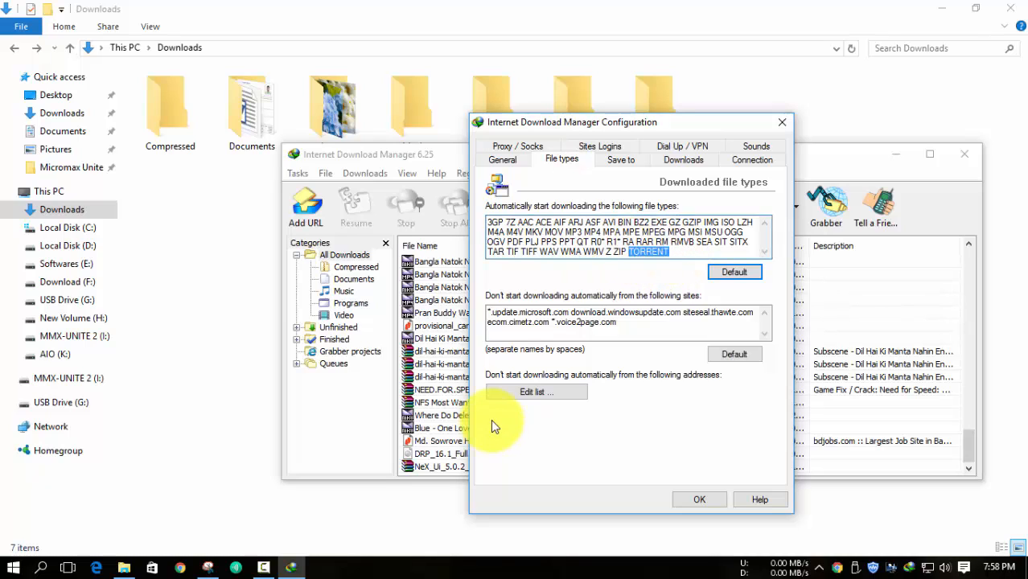
{"action": "left_click", "coordinate": [224, 410]}
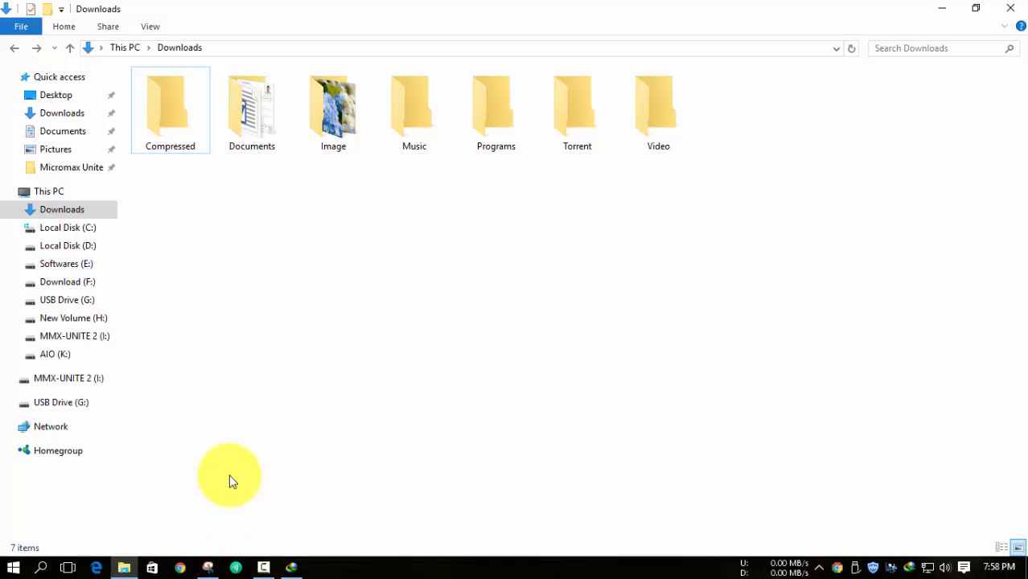
- Close the other running program next to Chrome in the taskbar
{"action": "right_click", "coordinate": [208, 566]}
{"action": "left_click", "coordinate": [205, 542]}
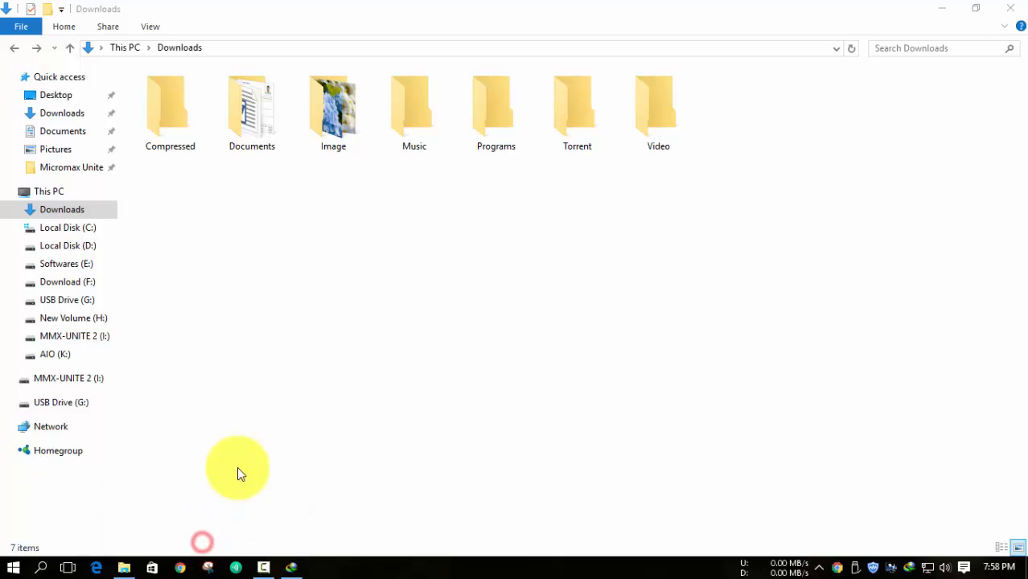
{"action": "left_click", "coordinate": [237, 465]}
- Switch to Chrome and open the Kickass Torrents site from the torrents links on the Link Palace page
{"action": "left_click", "coordinate": [181, 569]}
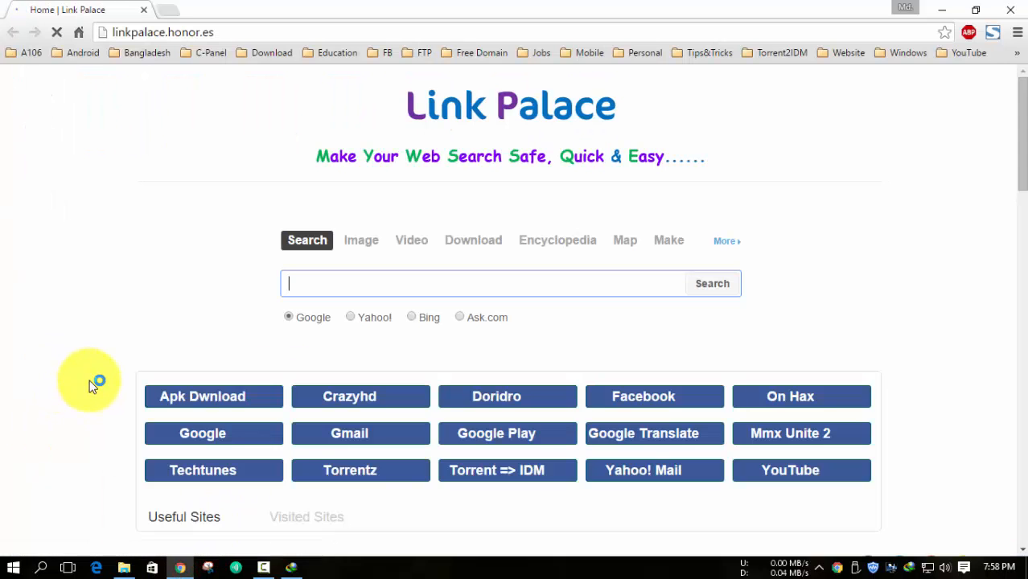
{"action": "scroll", "coordinate": [83, 370], "scroll_direction": "down", "scroll_amount": 9}
{"action": "scroll", "coordinate": [82, 372], "scroll_direction": "down", "scroll_amount": 2}
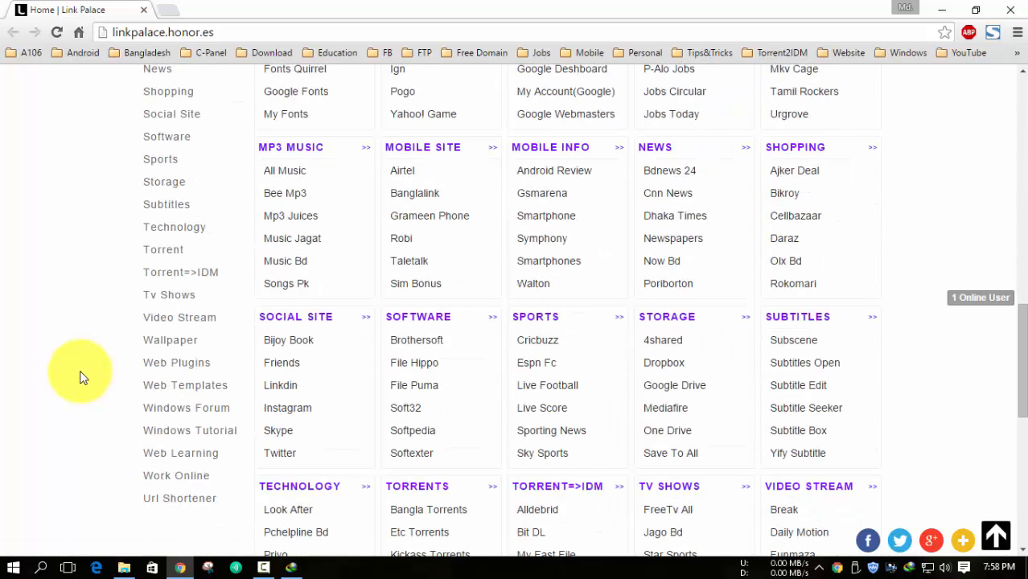
{"action": "scroll", "coordinate": [543, 286], "scroll_direction": "down", "scroll_amount": 2}
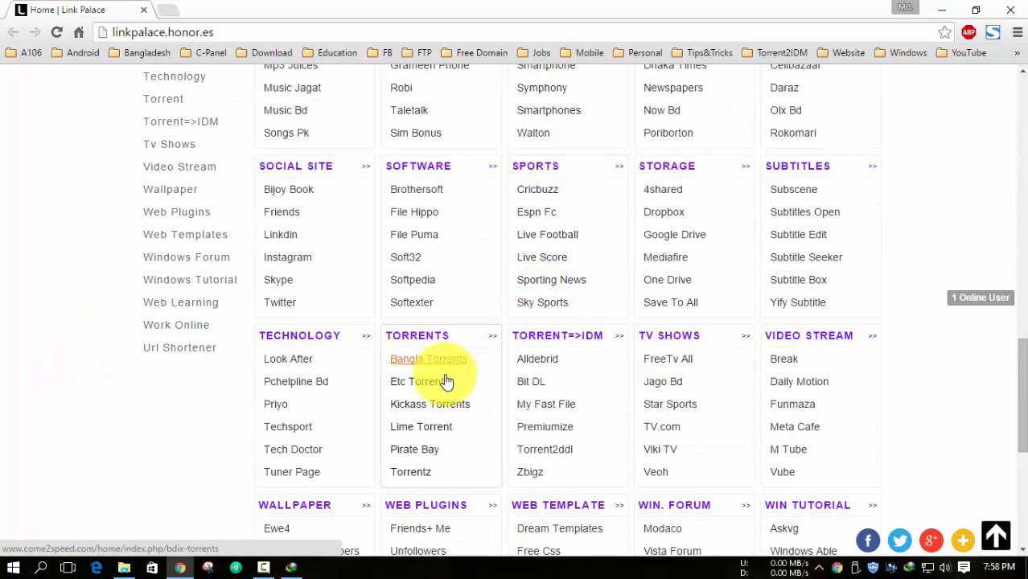
{"action": "left_click", "coordinate": [430, 406]}
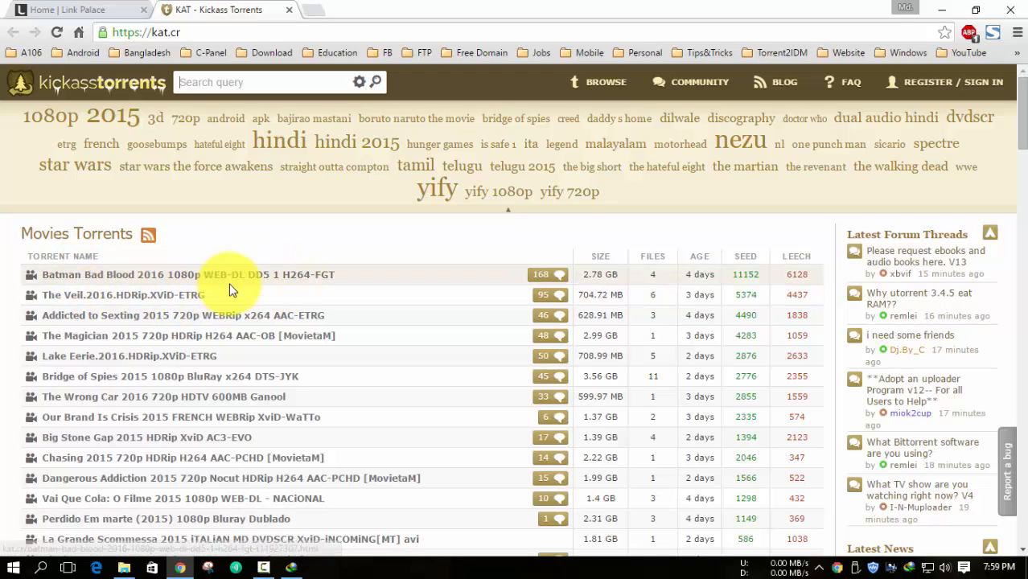
- Download the torrent file of Batman Bad Blood 2016 1080p WEB-DL through the download manager in the General category
{"action": "left_click", "coordinate": [290, 276]}
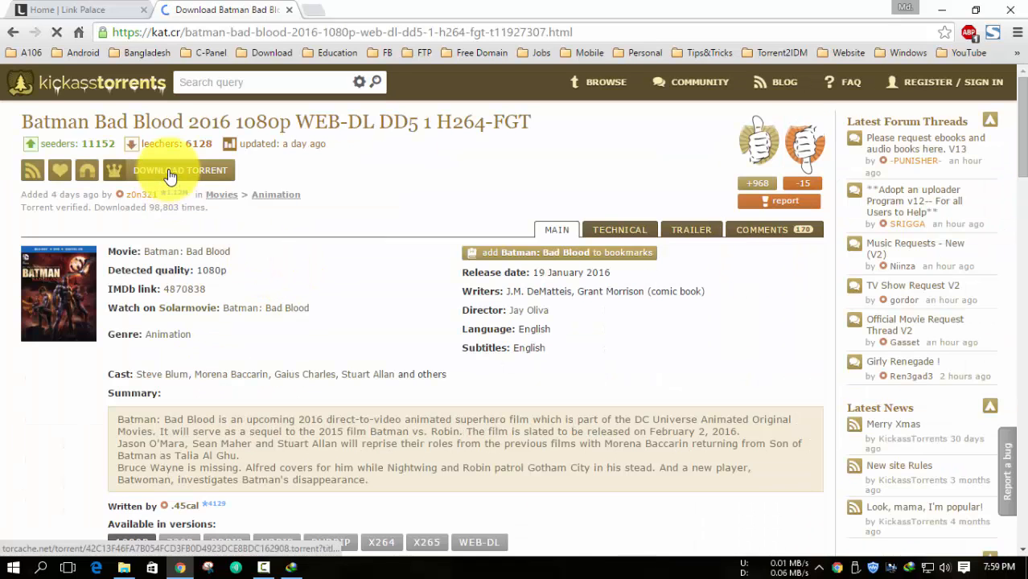
{"action": "left_click", "coordinate": [203, 171]}
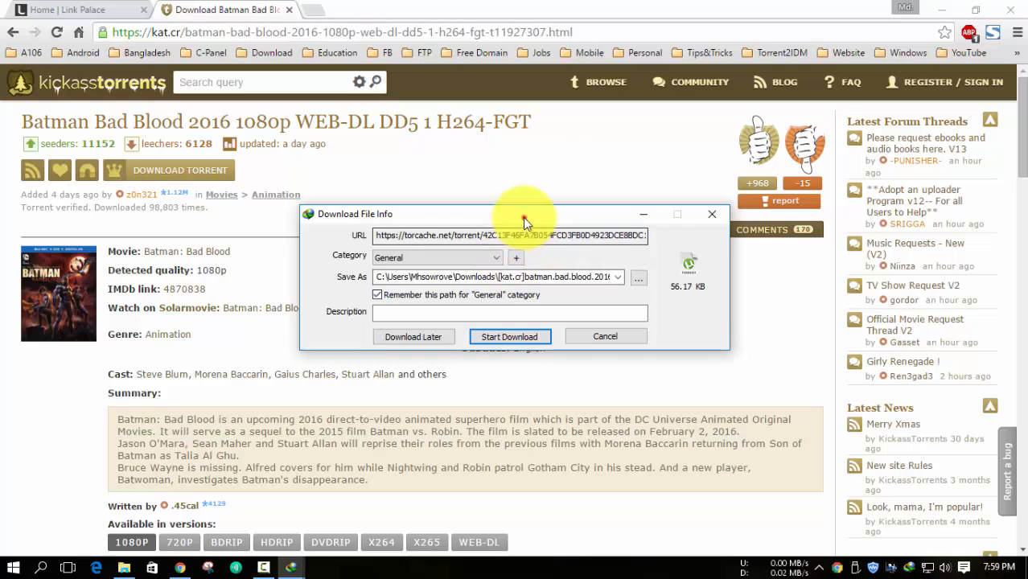
{"action": "left_click_drag", "start_coordinate": [523, 217], "coordinate": [473, 197]}
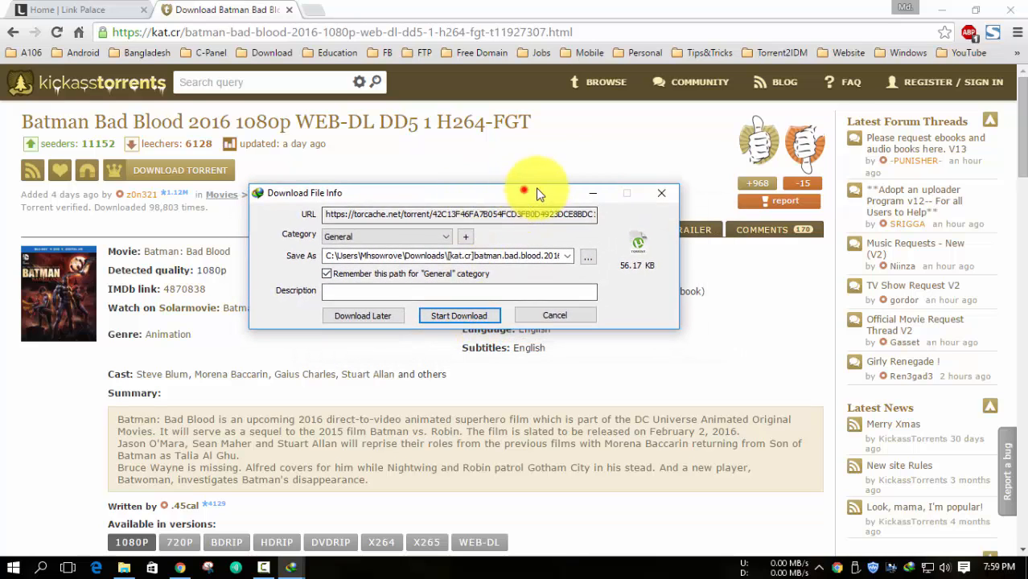
{"action": "left_click_drag", "start_coordinate": [539, 195], "coordinate": [579, 179]}
{"action": "left_click", "coordinate": [502, 301]}
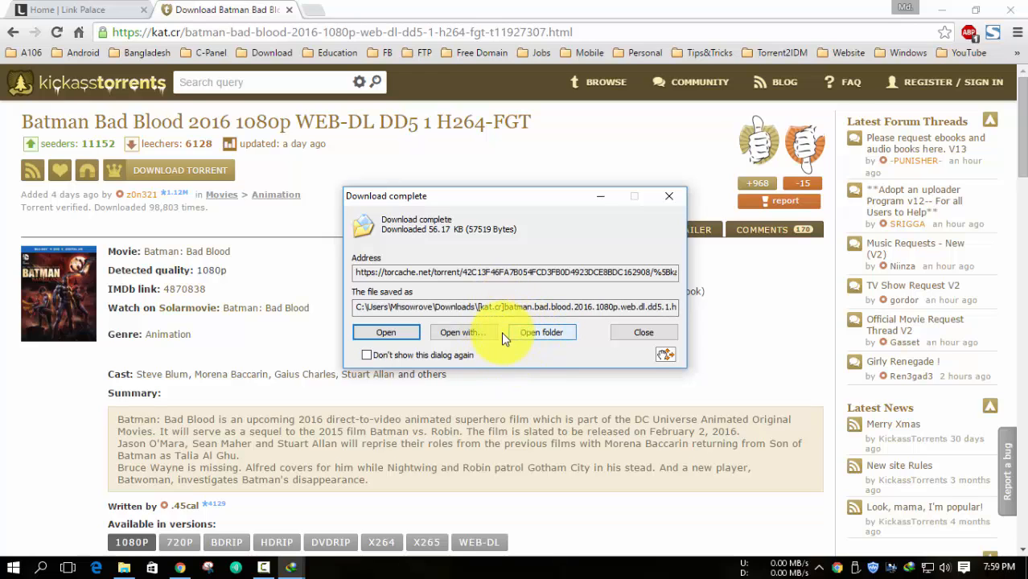
- Open the folder of the finished download and check whether the file went into the Torrent subfolder
{"action": "left_click", "coordinate": [518, 338]}
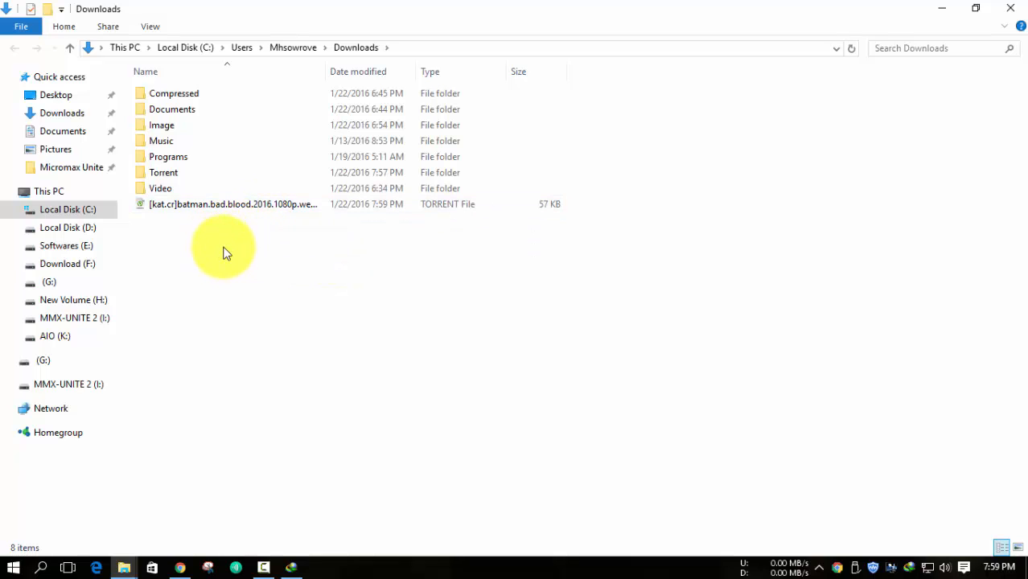
{"action": "double_click", "coordinate": [178, 176]}
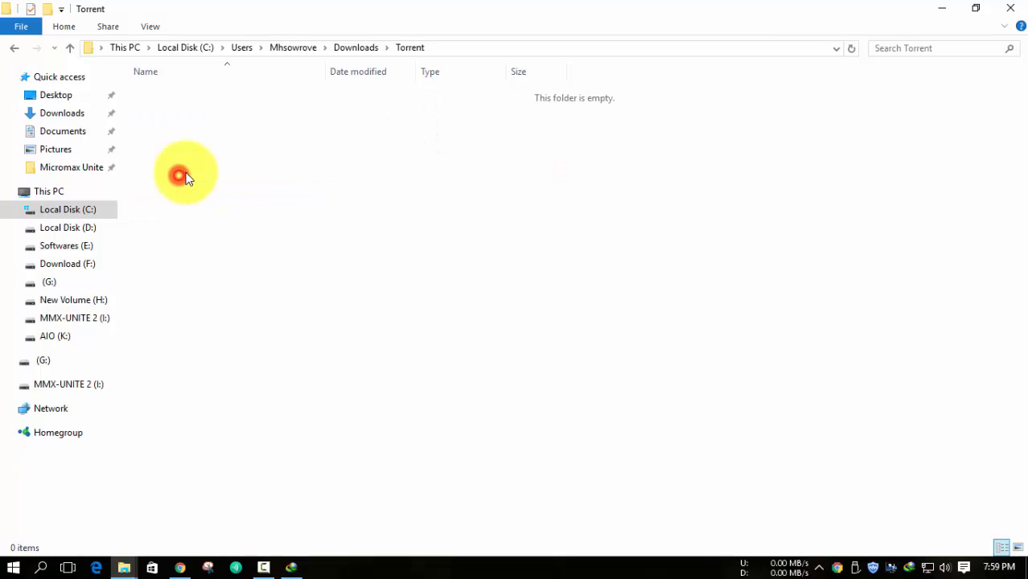
{"action": "left_click", "coordinate": [14, 48]}
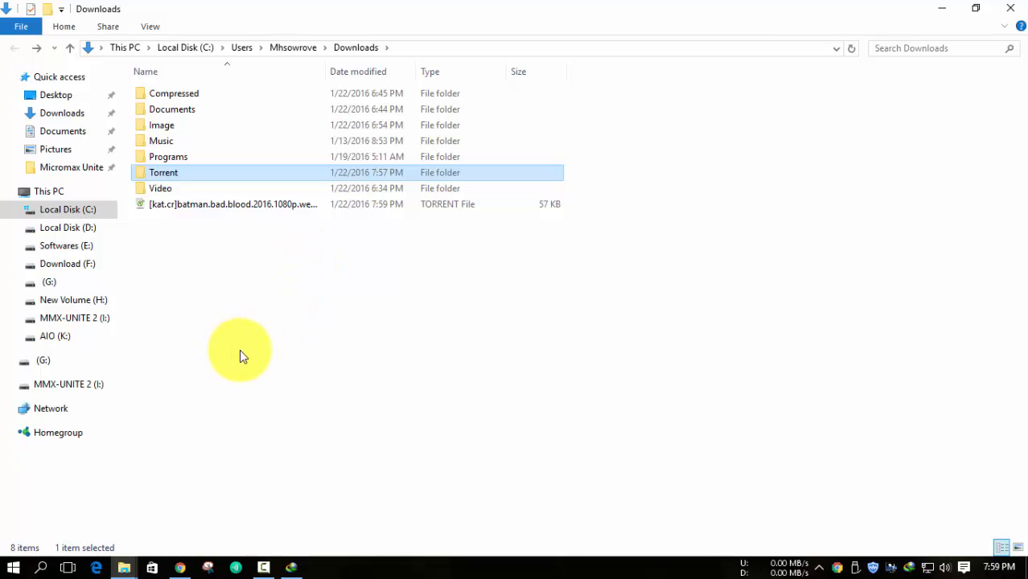
{"action": "left_click", "coordinate": [214, 249]}
{"action": "left_click", "coordinate": [178, 174]}
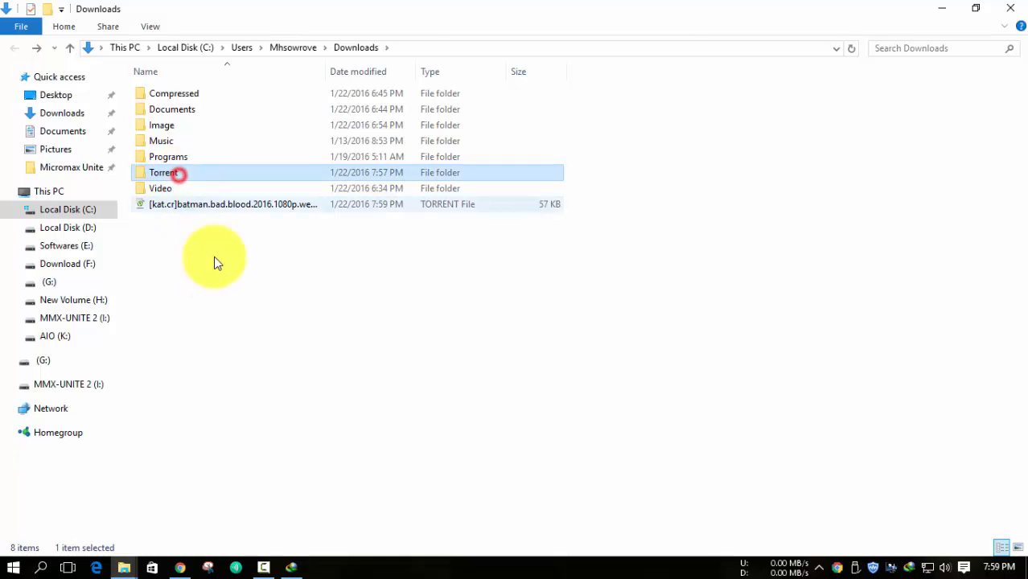
{"action": "left_click", "coordinate": [257, 283]}
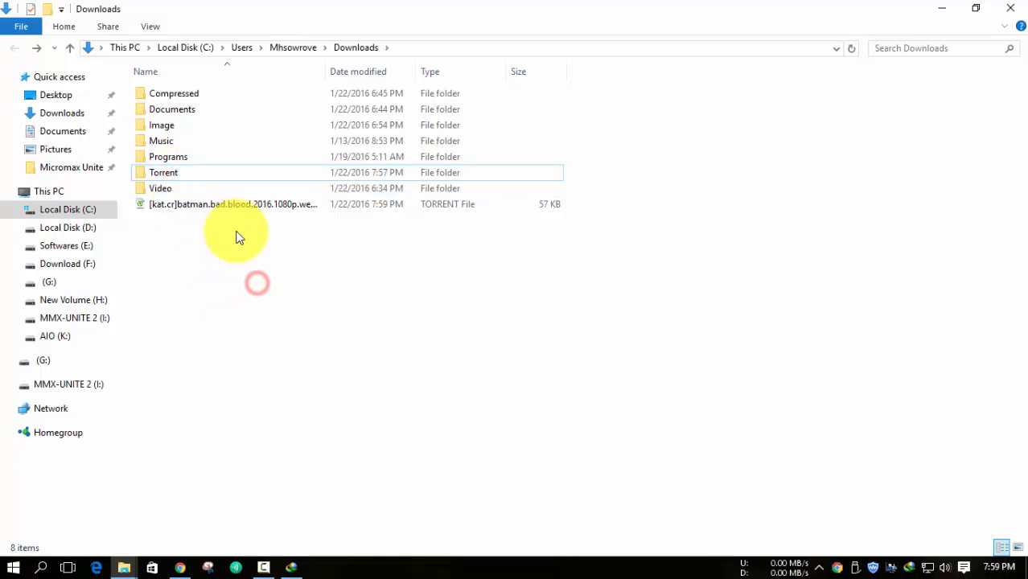
- Delete the downloaded Batman Bad Blood torrent file from the Downloads folder and refresh the folder
{"action": "left_click", "coordinate": [200, 204]}
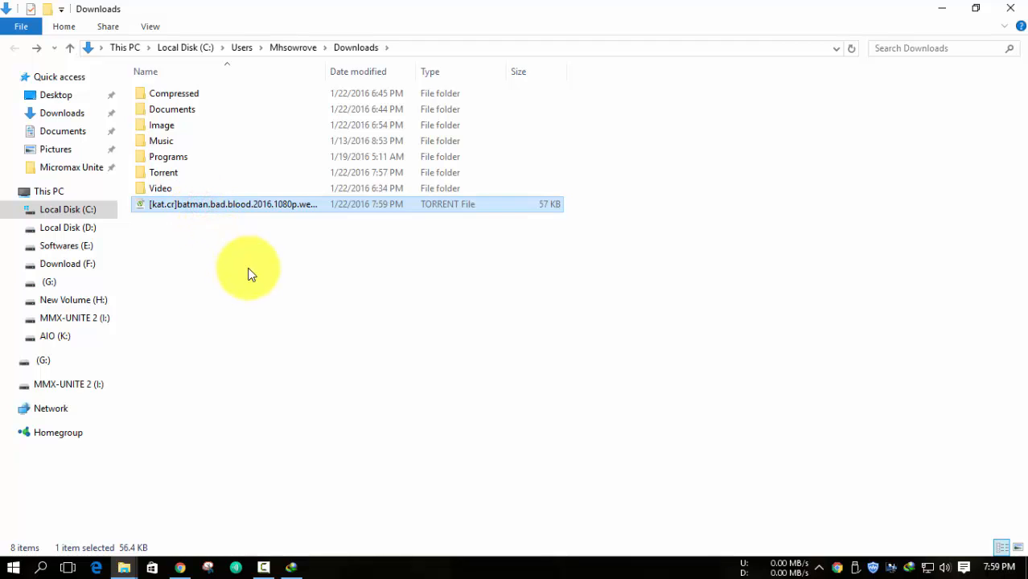
{"action": "key", "text": "Delete"}
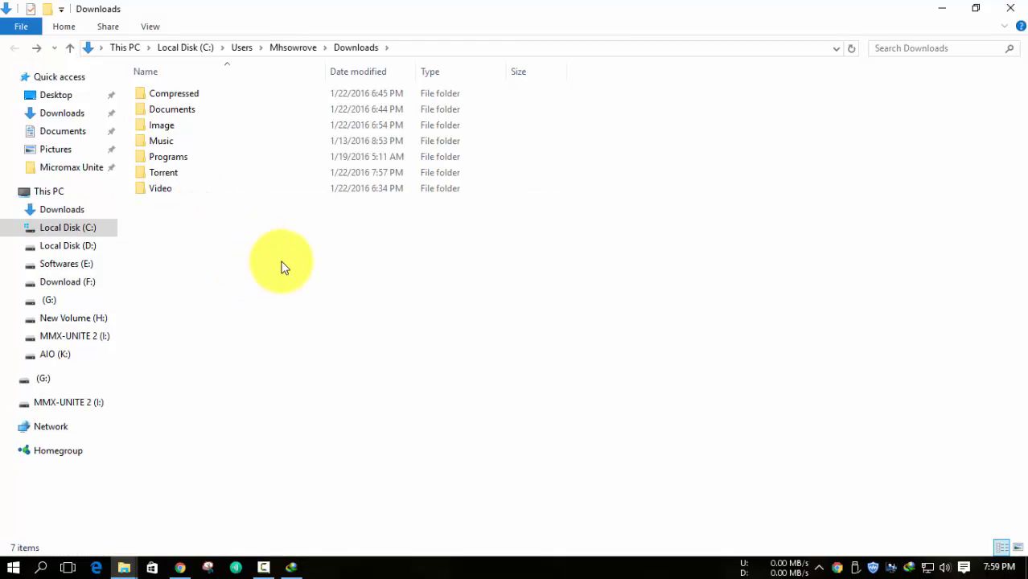
{"action": "right_click", "coordinate": [271, 263]}
{"action": "left_click", "coordinate": [317, 322]}
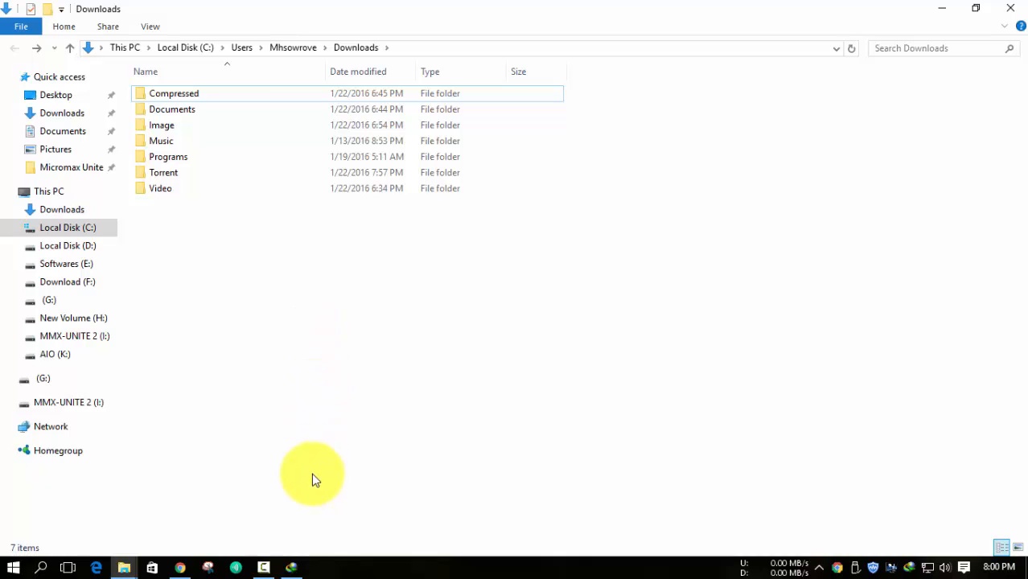
- Switch to Internet Download Manager and review the available categories in the configuration's Save to settings
{"action": "left_click", "coordinate": [293, 570]}
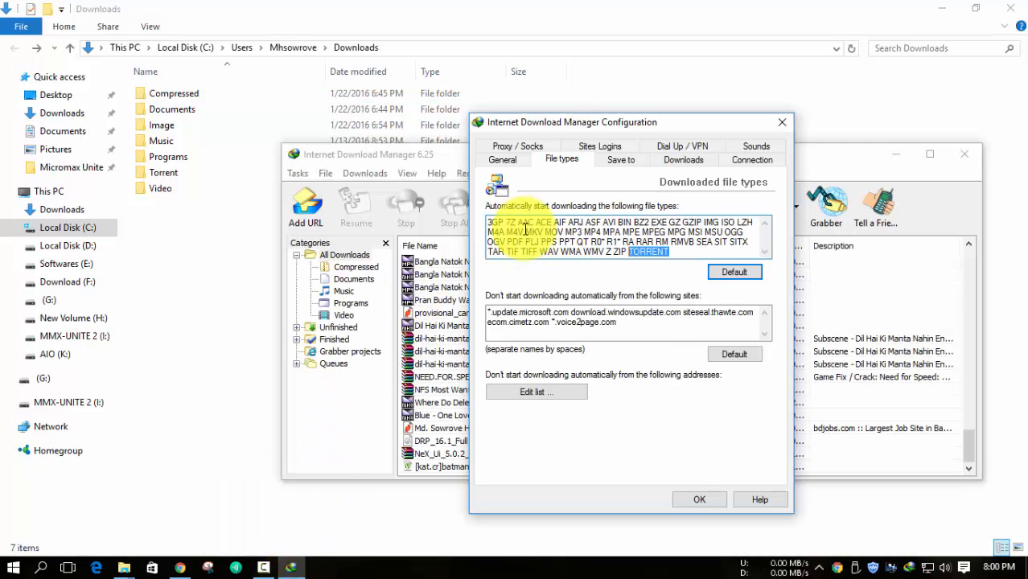
{"action": "left_click", "coordinate": [620, 160]}
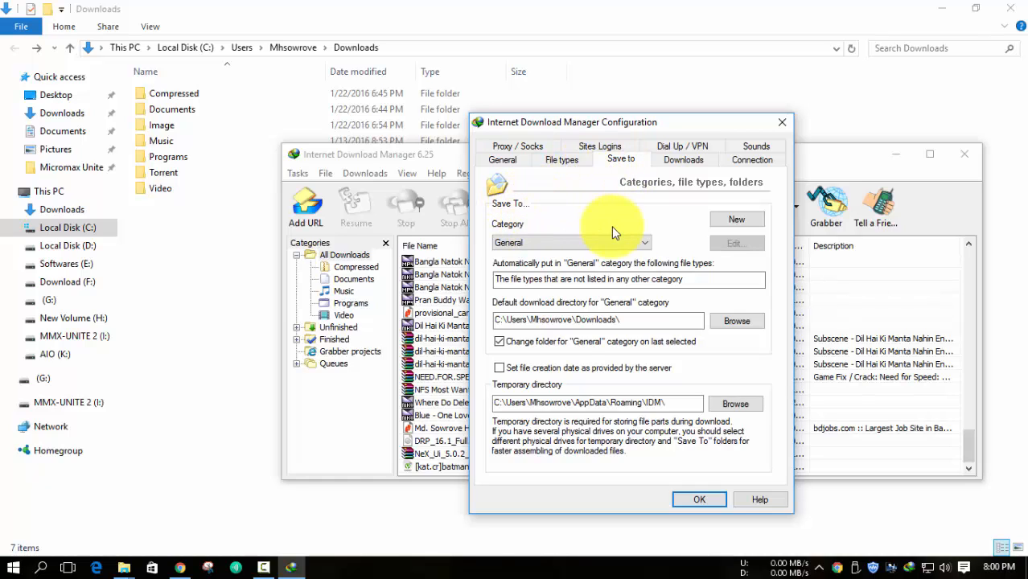
{"action": "left_click", "coordinate": [645, 243]}
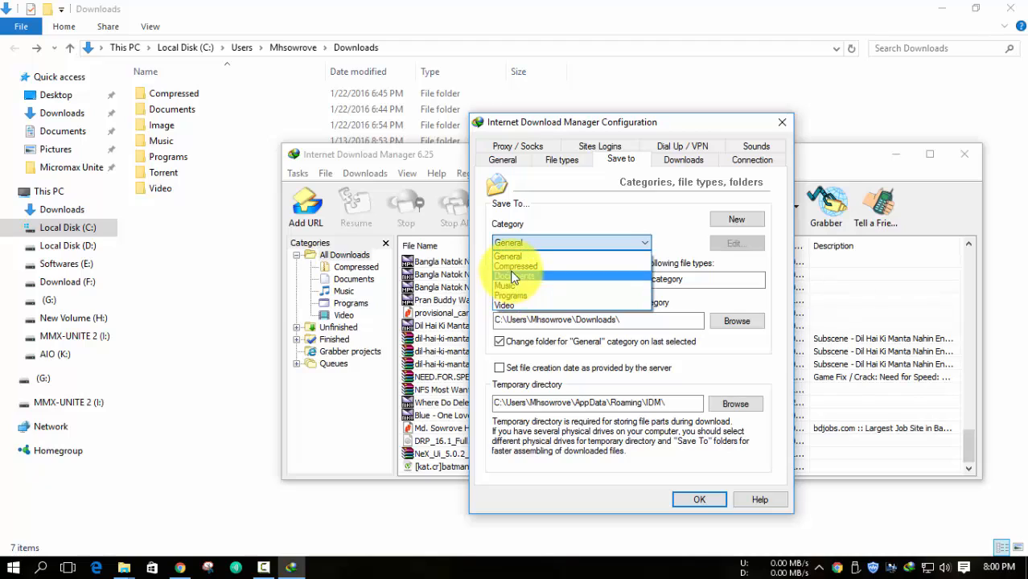
{"action": "left_click", "coordinate": [644, 213]}
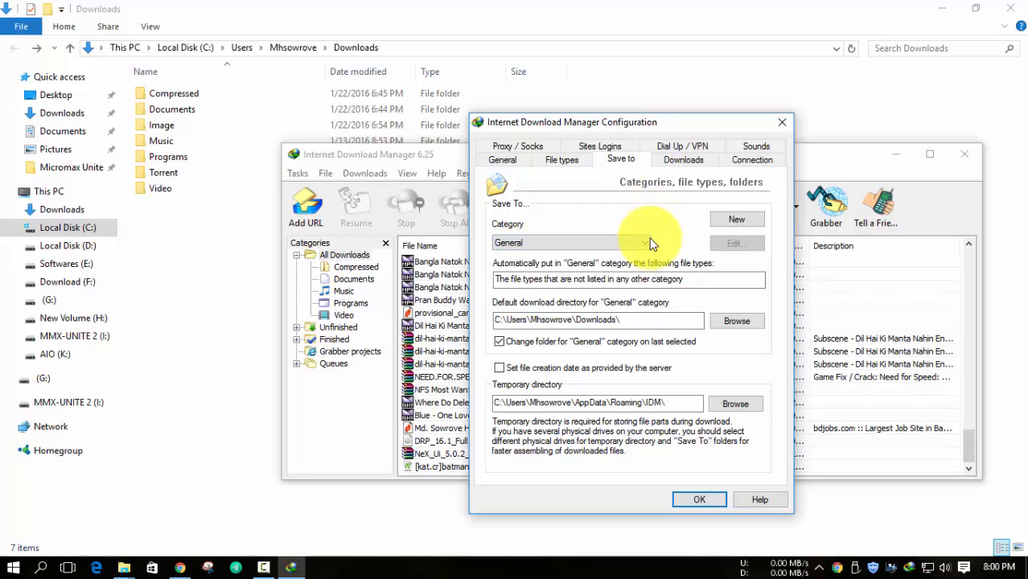
{"action": "left_click", "coordinate": [652, 243]}
{"action": "left_click", "coordinate": [587, 239]}
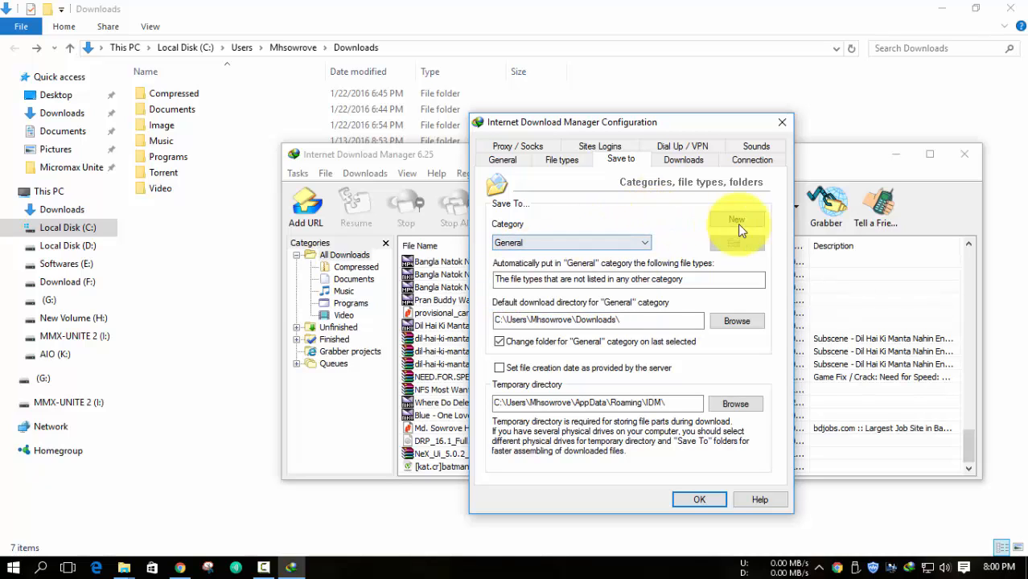
- Add a new category named Torrent and assign the file type torrent to it
{"action": "left_click", "coordinate": [738, 223]}
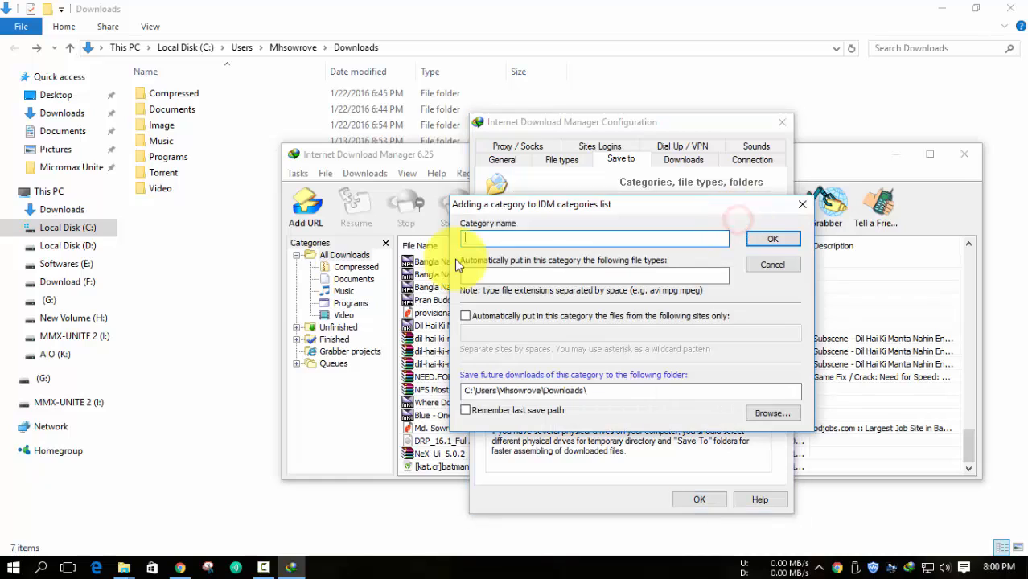
{"action": "left_click", "coordinate": [519, 238]}
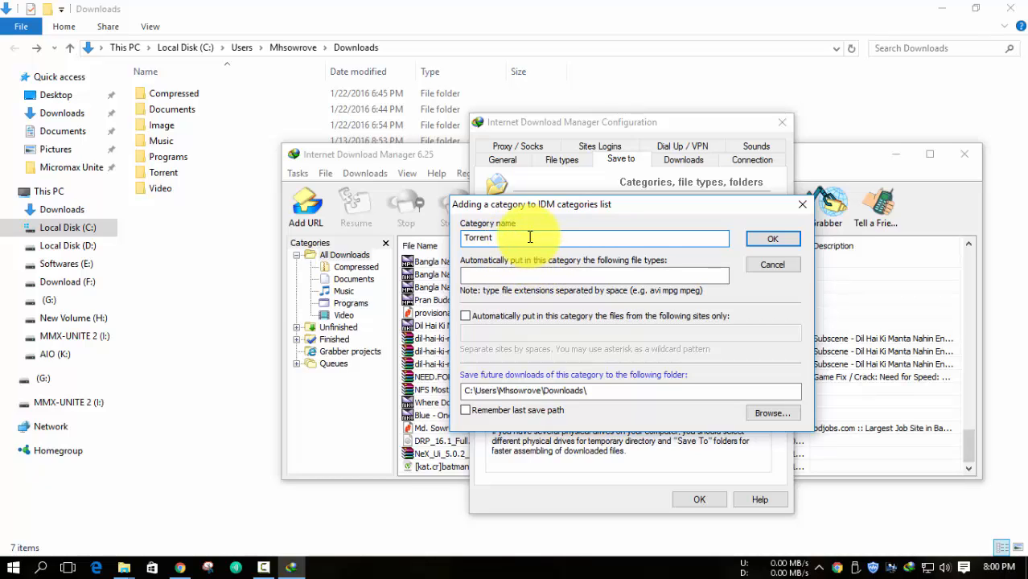
{"action": "left_click", "coordinate": [530, 276]}
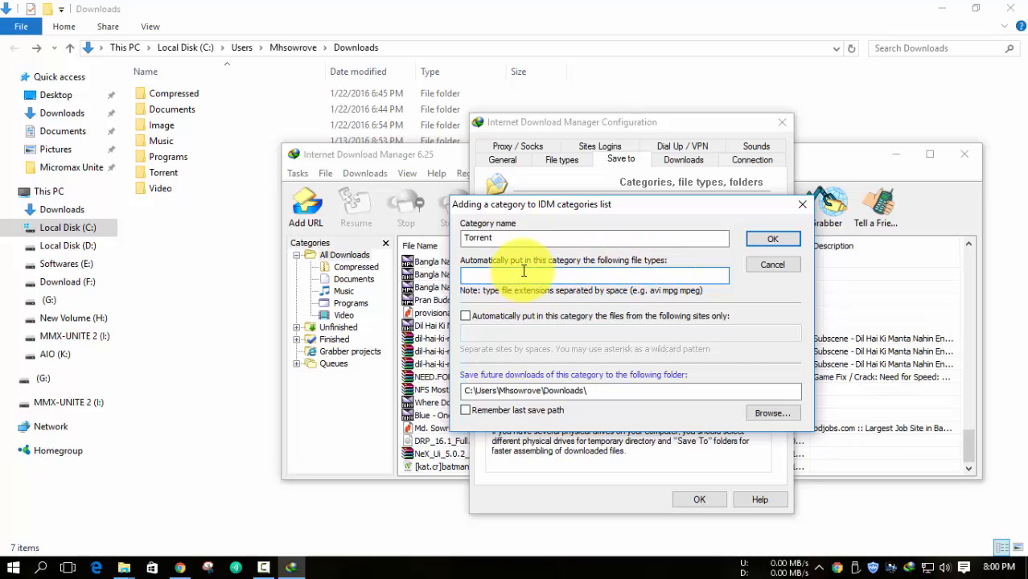
{"action": "left_click", "coordinate": [510, 238]}
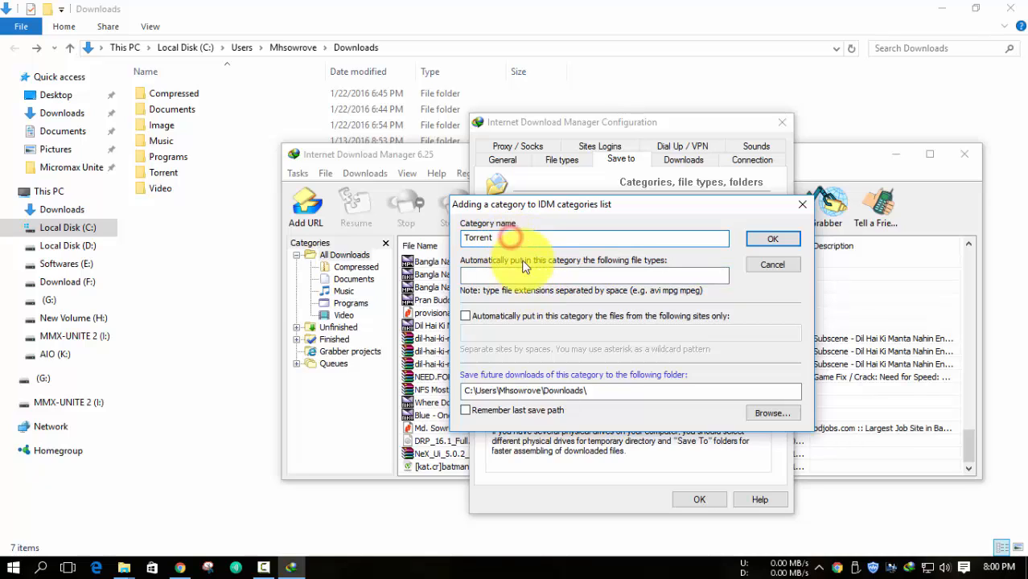
{"action": "left_click", "coordinate": [523, 275]}
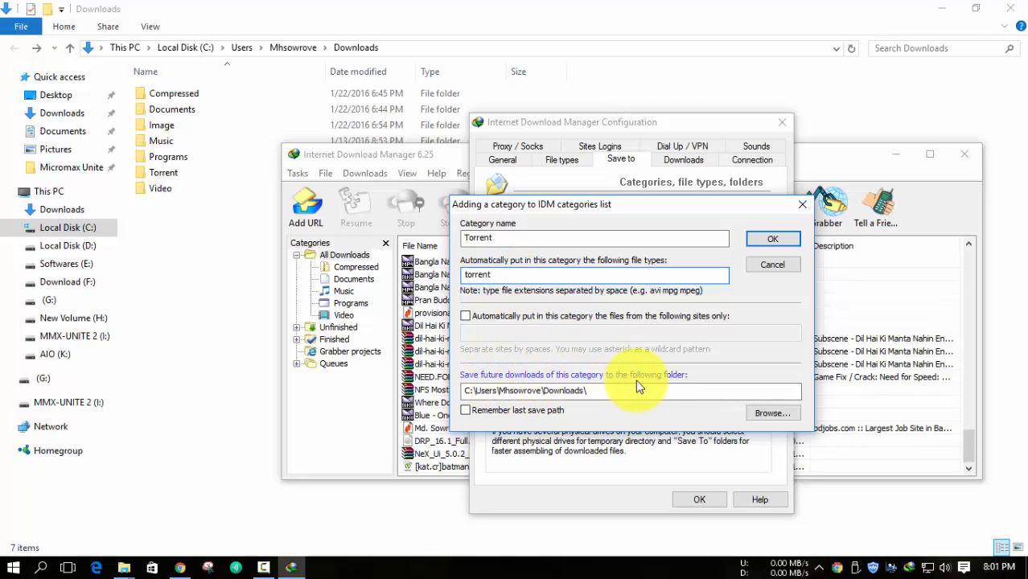
- Set the new category's save folder to the Torrent folder inside Downloads
{"action": "left_click", "coordinate": [616, 390]}
{"action": "left_click", "coordinate": [616, 390]}
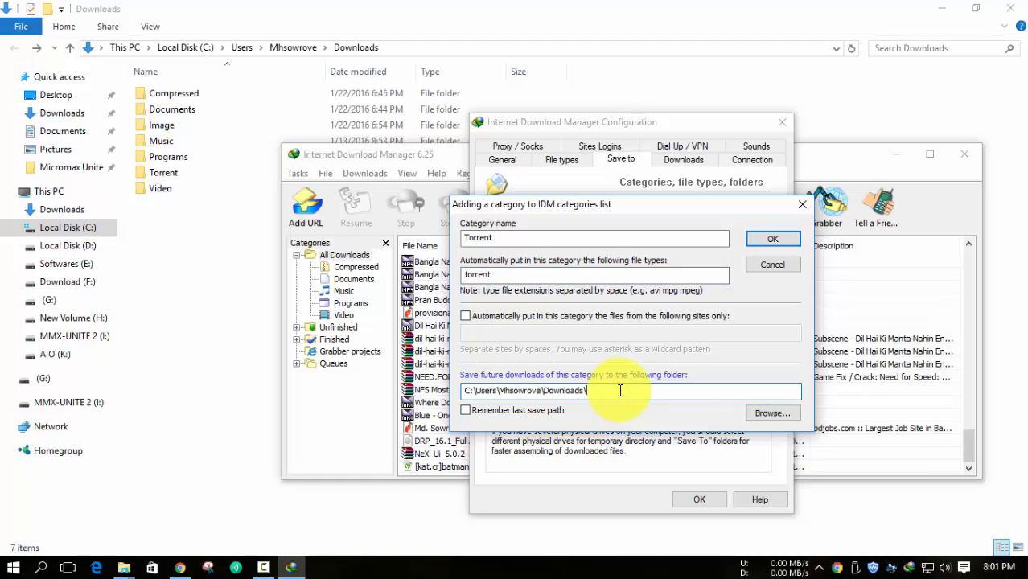
{"action": "left_click", "coordinate": [771, 415]}
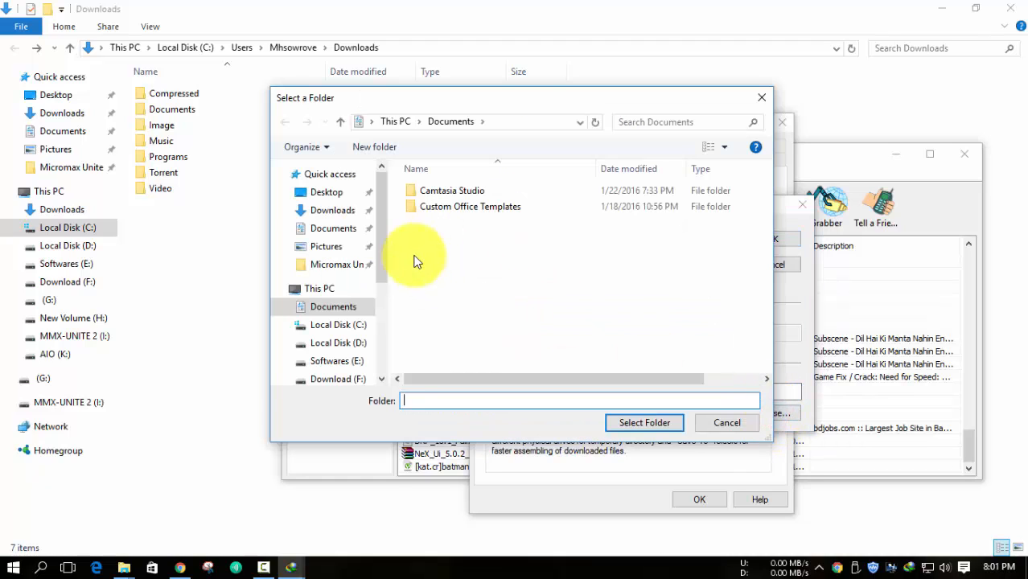
{"action": "left_click", "coordinate": [338, 195]}
{"action": "left_click", "coordinate": [340, 211]}
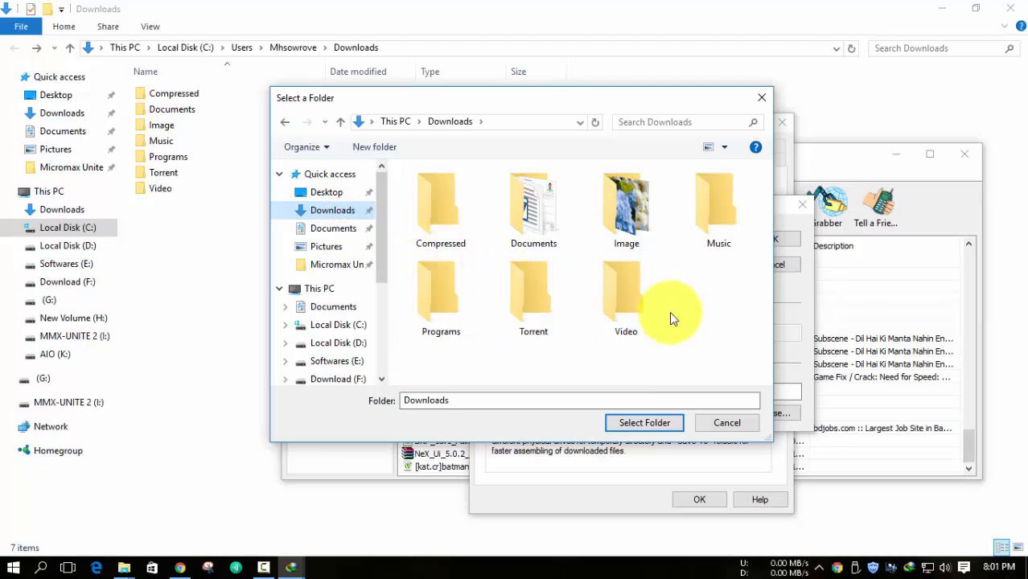
{"action": "left_click", "coordinate": [528, 306]}
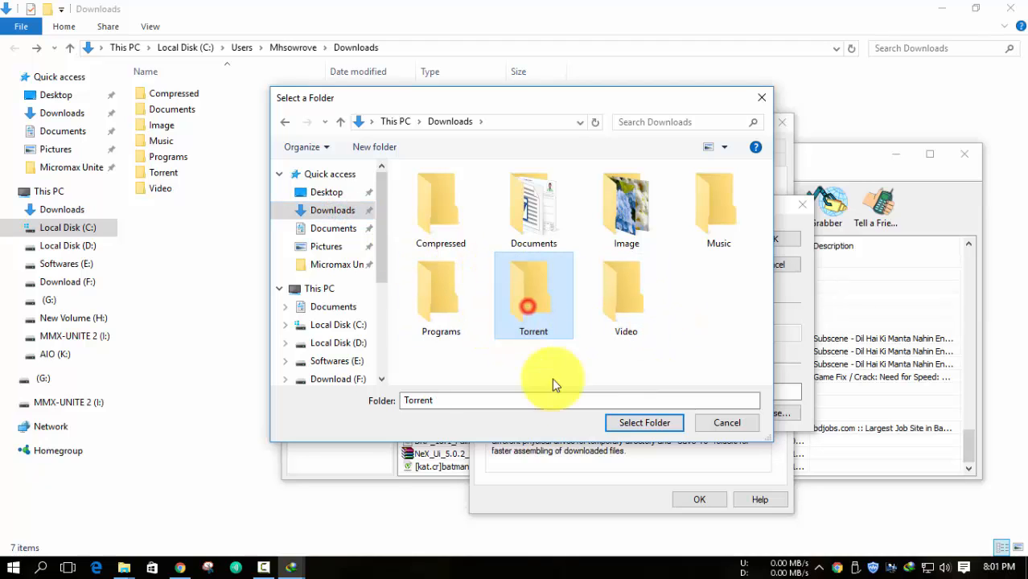
{"action": "left_click", "coordinate": [649, 423]}
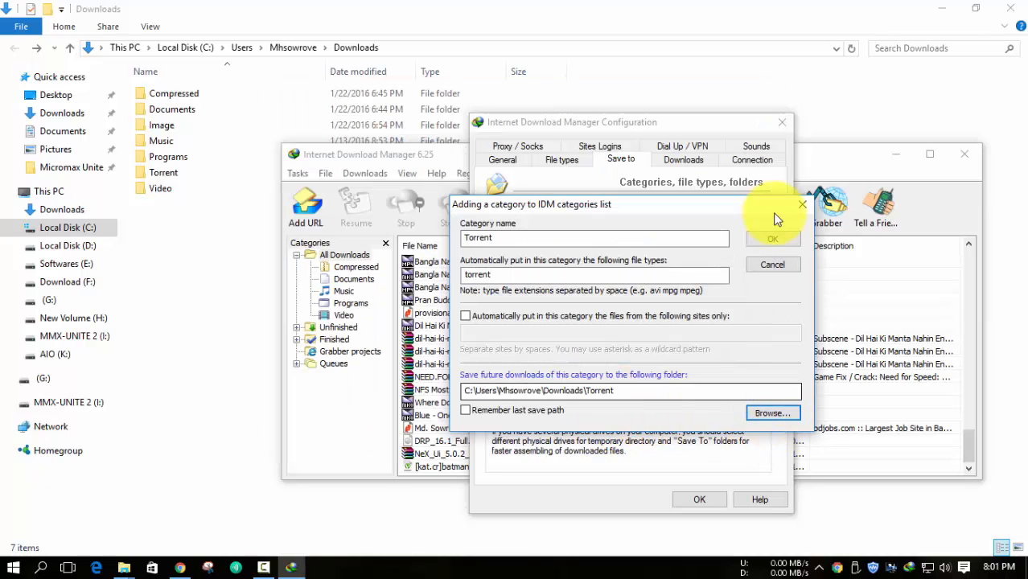
- Confirm the new Torrent category, associate all old torrent downloads with it, and save the configuration before closing the download manager
{"action": "left_click", "coordinate": [777, 240]}
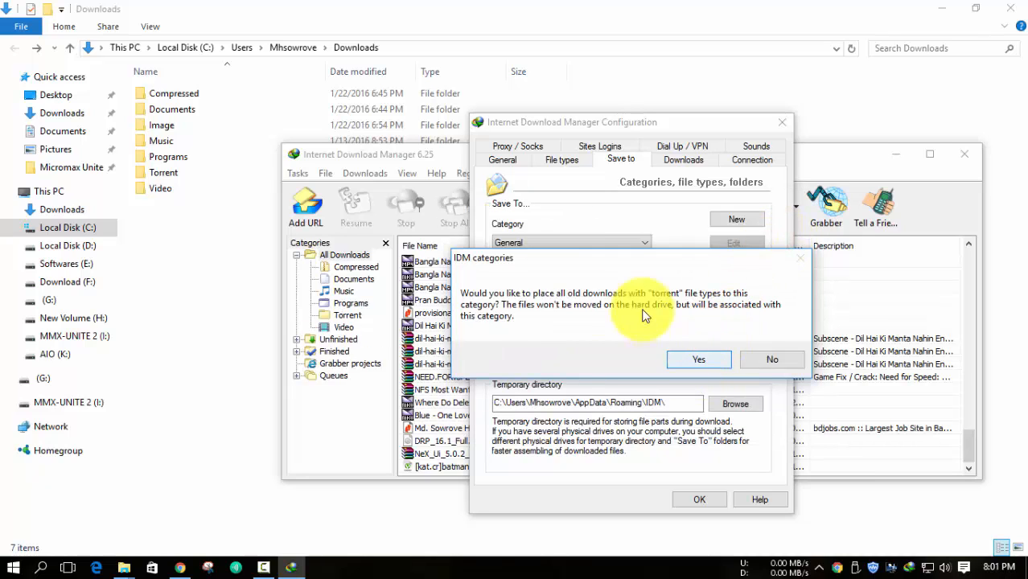
{"action": "left_click", "coordinate": [699, 357]}
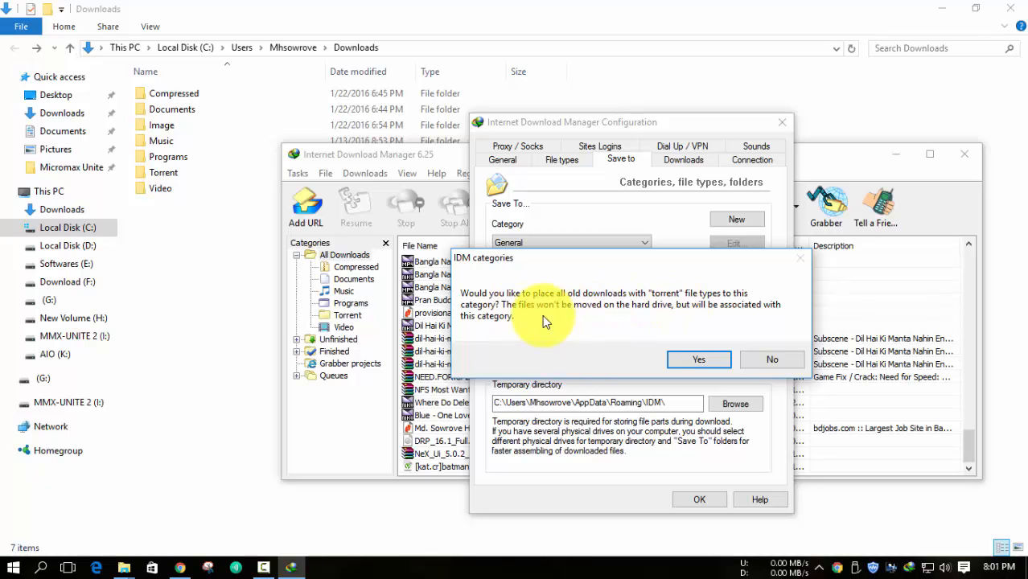
{"action": "left_click_drag", "start_coordinate": [662, 266], "coordinate": [695, 238]}
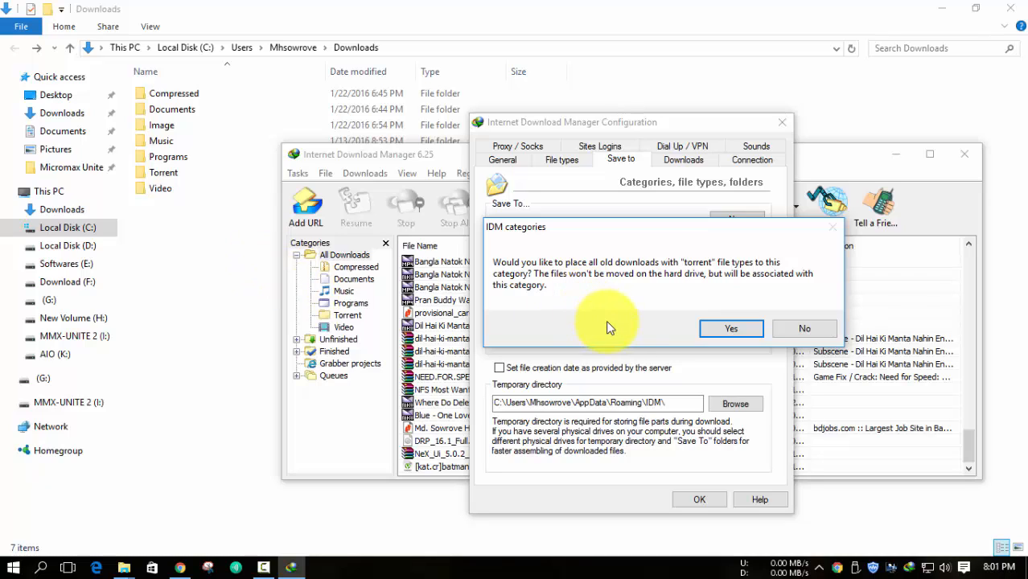
{"action": "left_click", "coordinate": [705, 328]}
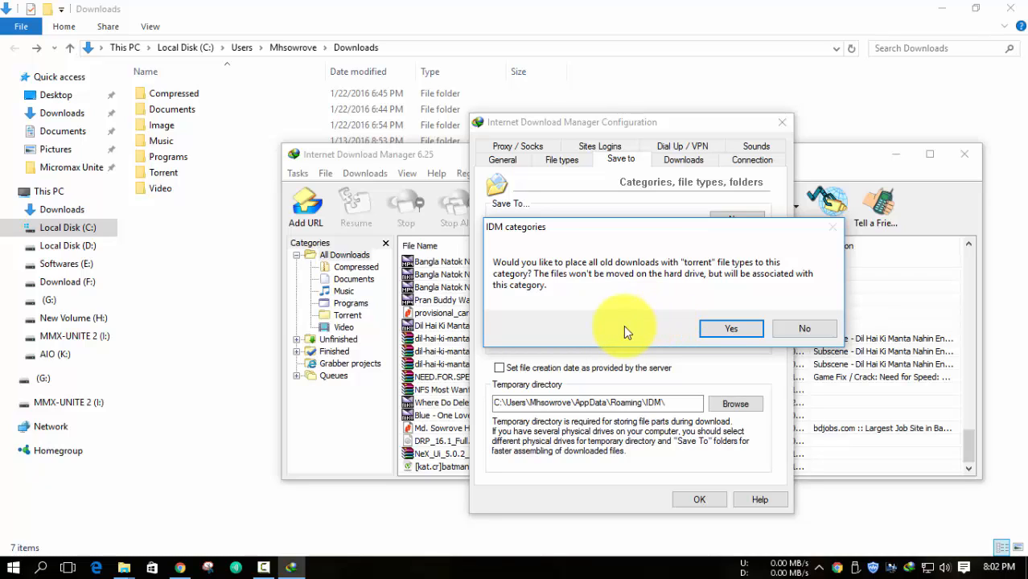
{"action": "left_click", "coordinate": [733, 330]}
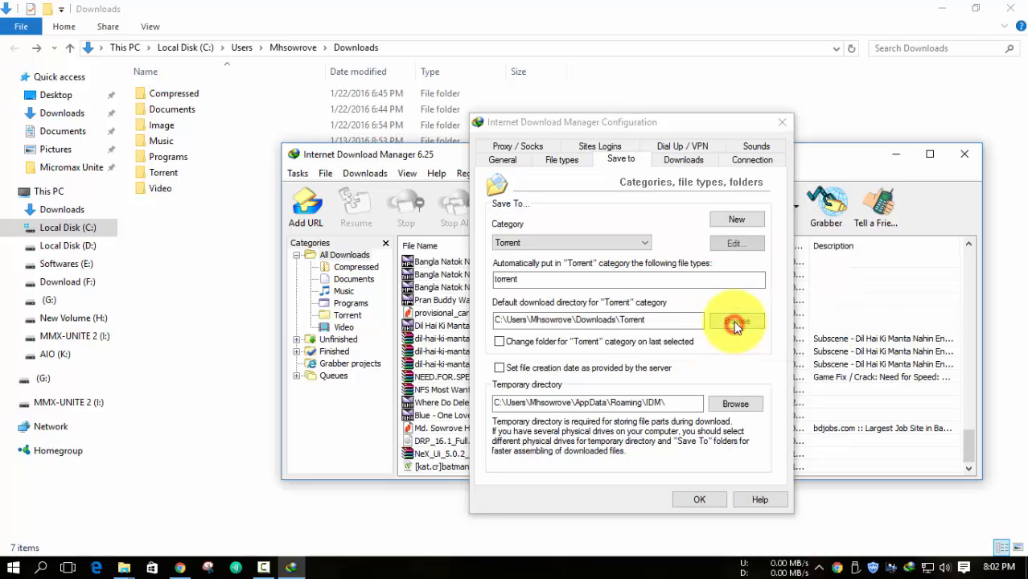
{"action": "left_click", "coordinate": [717, 493]}
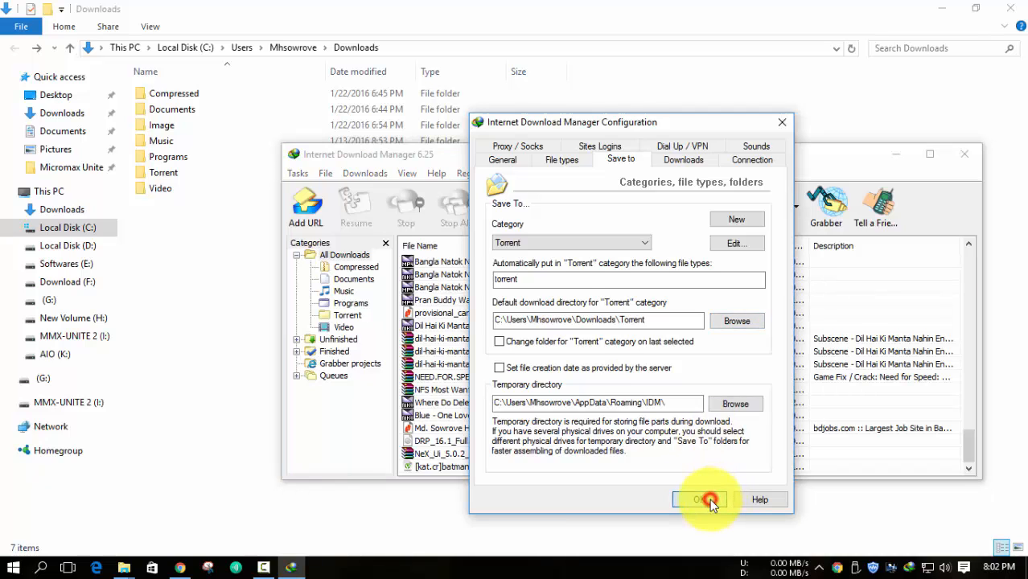
{"action": "left_click", "coordinate": [965, 154]}
- Refresh the Downloads folder and check the contents of its Torrent subfolder
{"action": "right_click", "coordinate": [409, 277]}
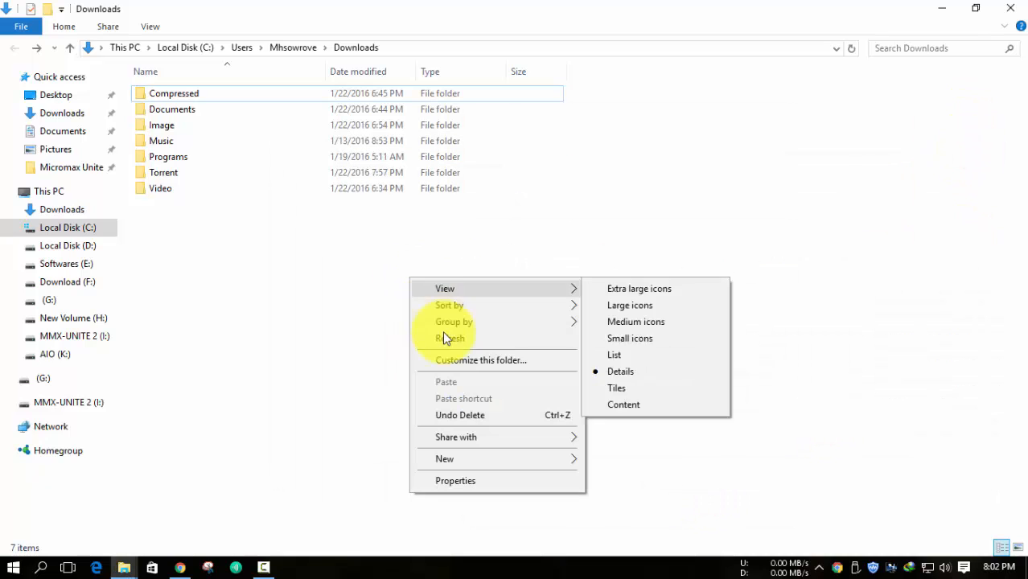
{"action": "left_click", "coordinate": [442, 335]}
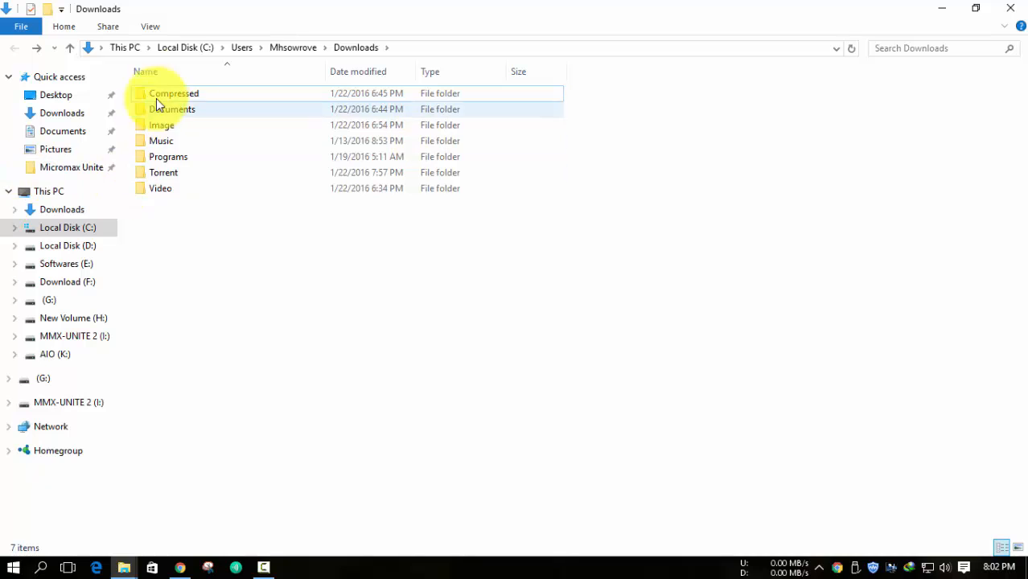
{"action": "double_click", "coordinate": [171, 173]}
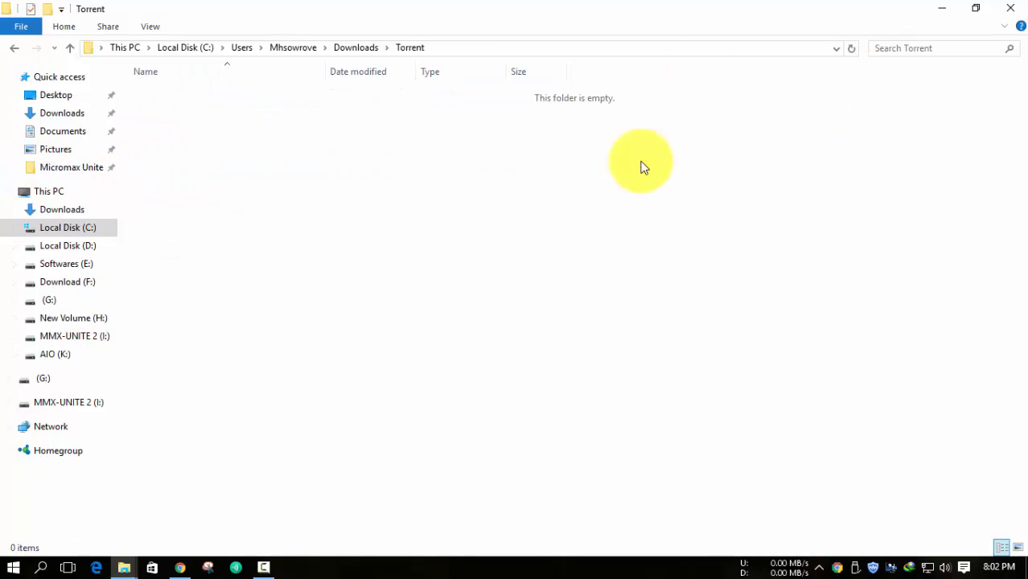
{"action": "left_click", "coordinate": [18, 51]}
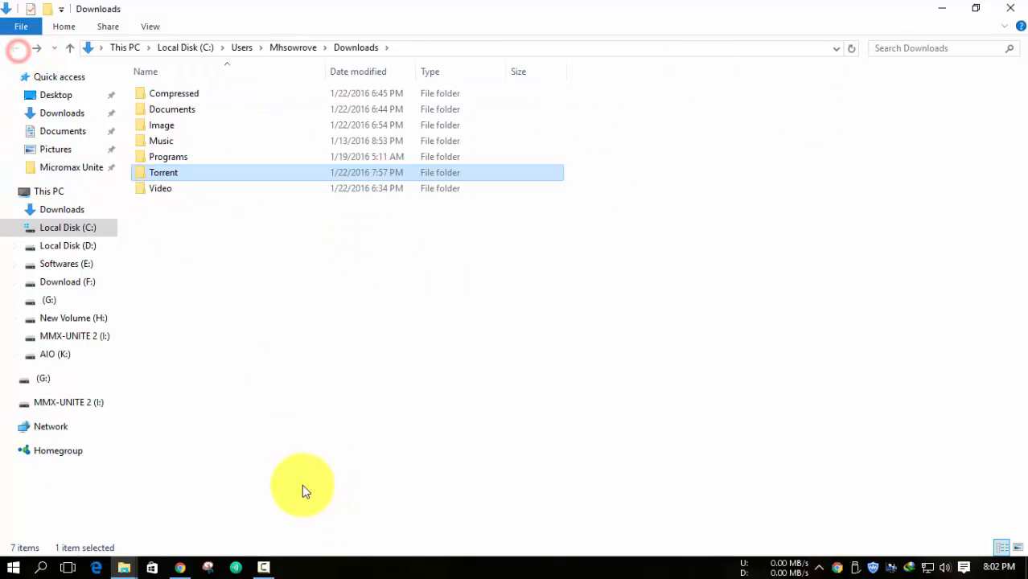
- Switch to Chrome and download the Batman Bad Blood torrent again, adding the duplicate with a numbered file name under the Torrent category
{"action": "left_click", "coordinate": [179, 567]}
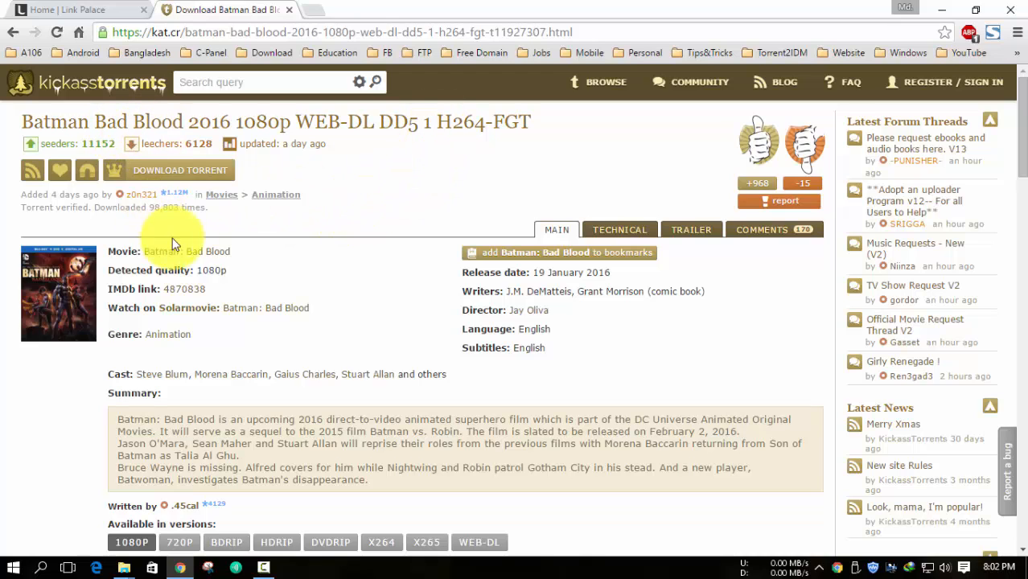
{"action": "left_click", "coordinate": [213, 172]}
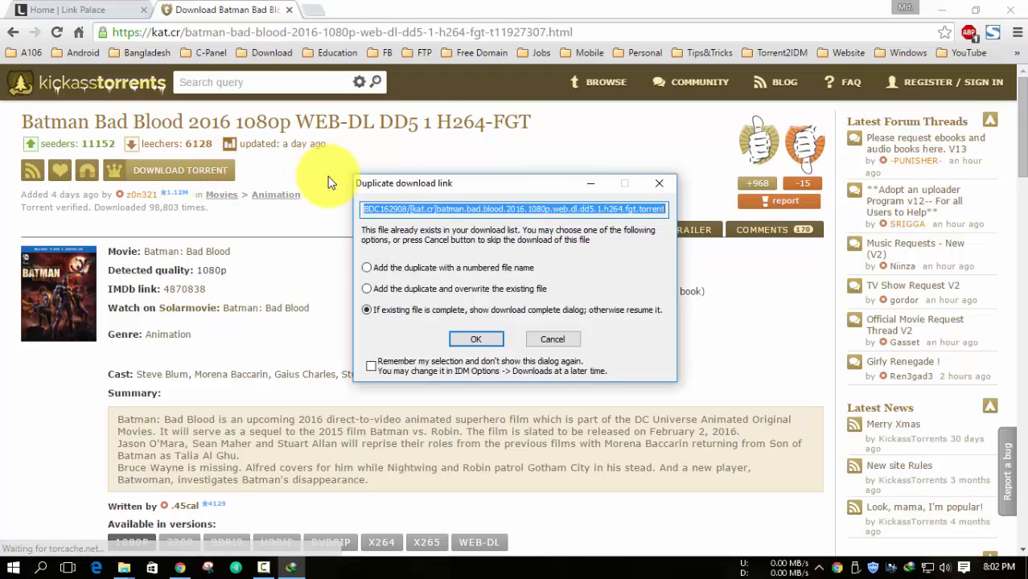
{"action": "left_click", "coordinate": [628, 208]}
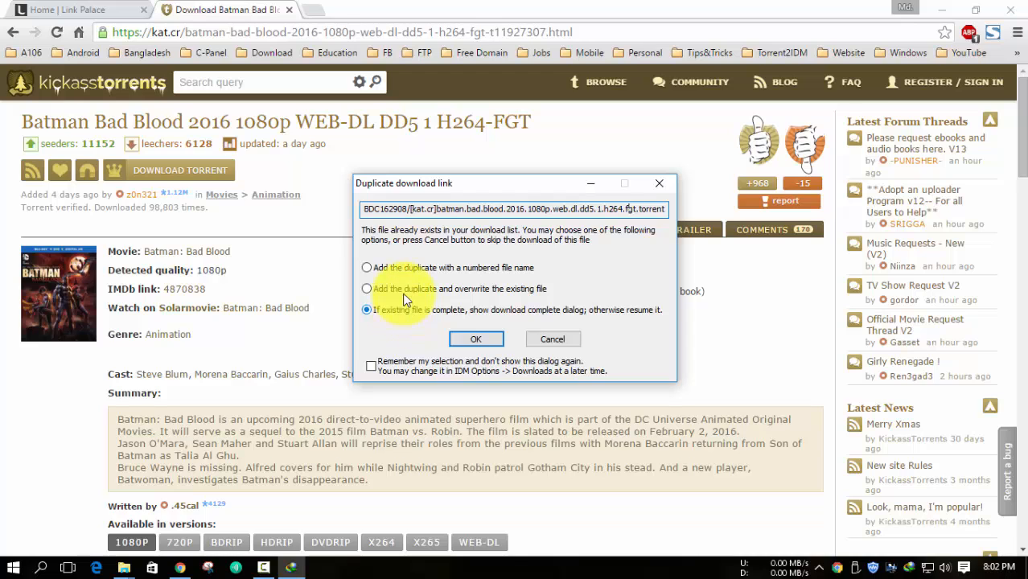
{"action": "left_click_drag", "start_coordinate": [528, 186], "coordinate": [497, 182]}
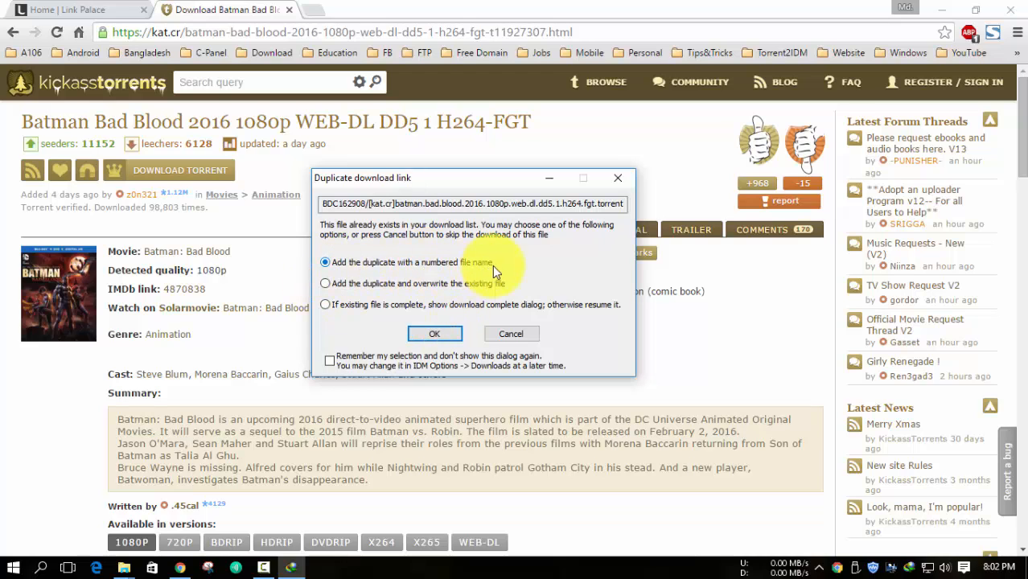
{"action": "left_click", "coordinate": [448, 338]}
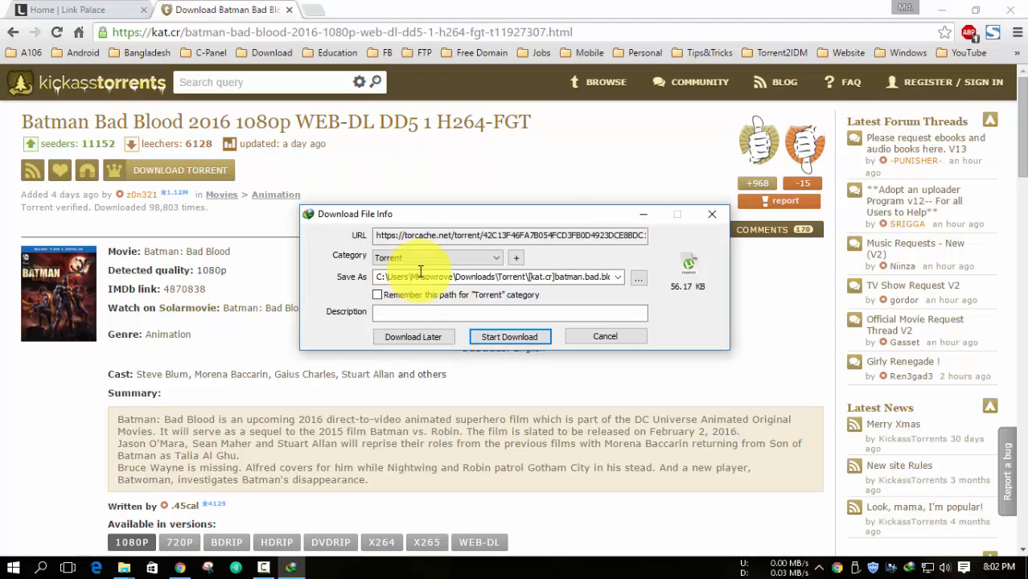
{"action": "left_click_drag", "start_coordinate": [588, 214], "coordinate": [539, 210]}
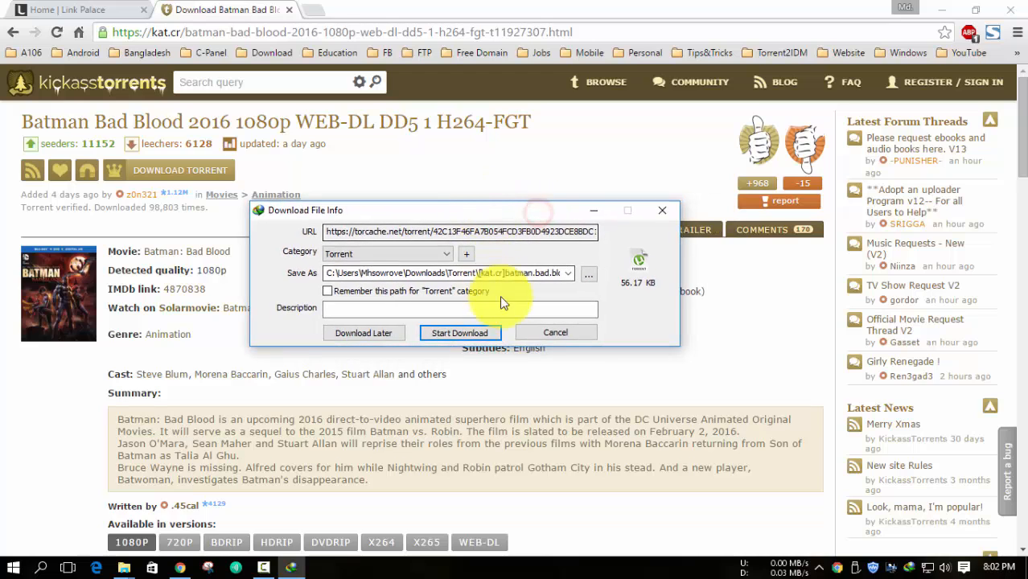
{"action": "left_click", "coordinate": [471, 336]}
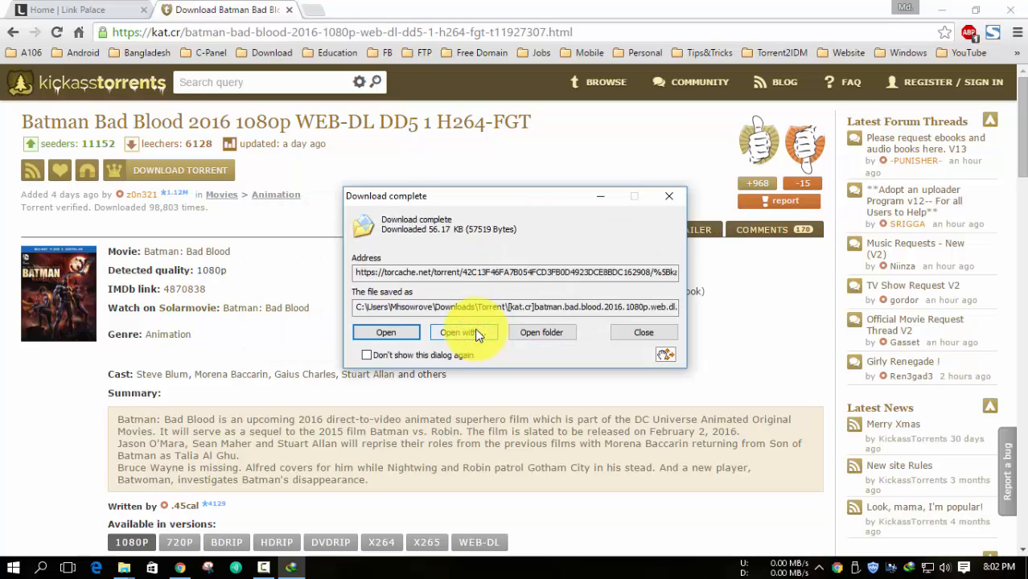
- Open the folder containing the downloaded torrent and examine its full path
{"action": "left_click", "coordinate": [539, 333]}
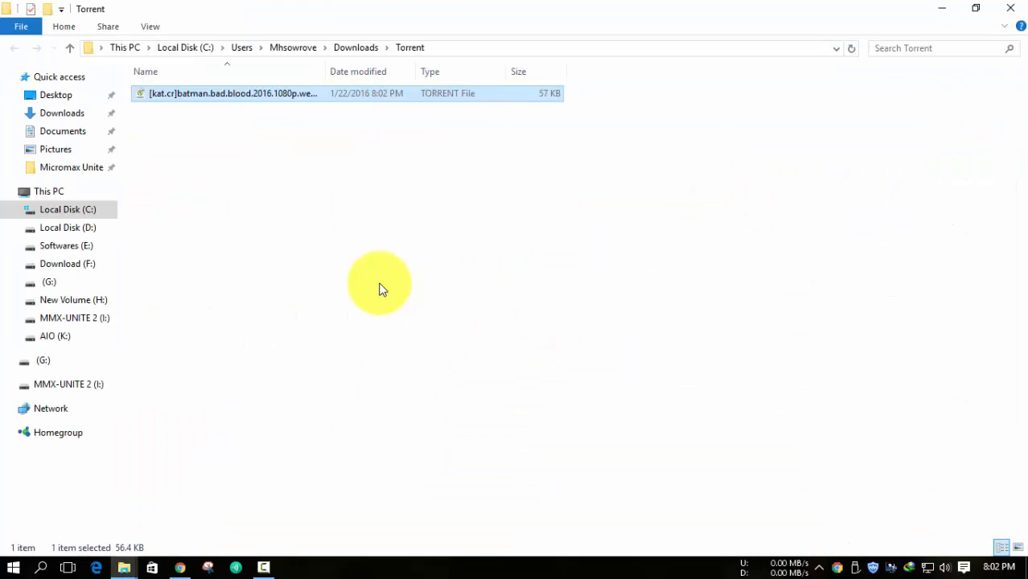
{"action": "left_click", "coordinate": [348, 155]}
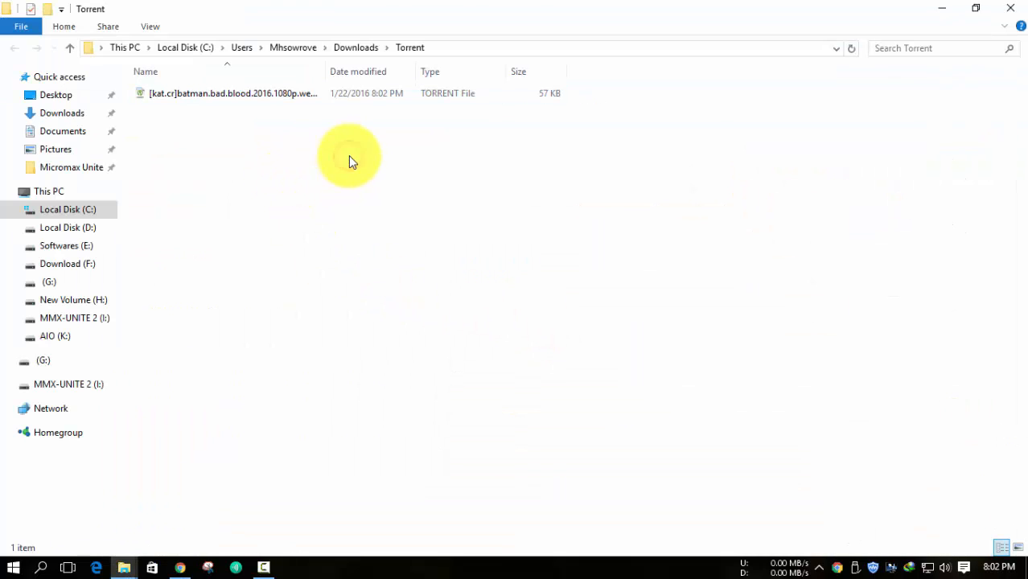
{"action": "left_click", "coordinate": [427, 48]}
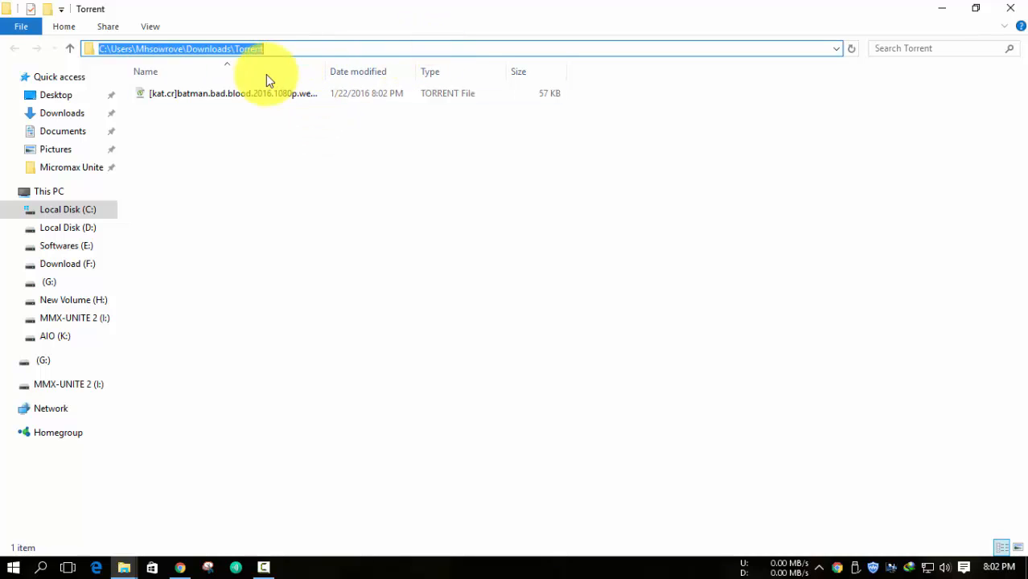
{"action": "left_click", "coordinate": [165, 48]}
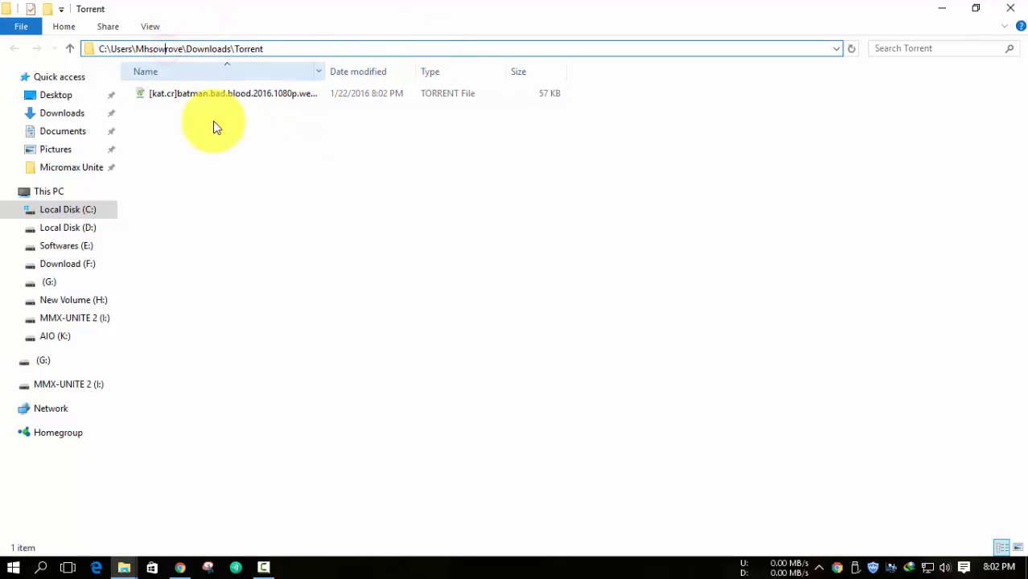
{"action": "left_click", "coordinate": [223, 181]}
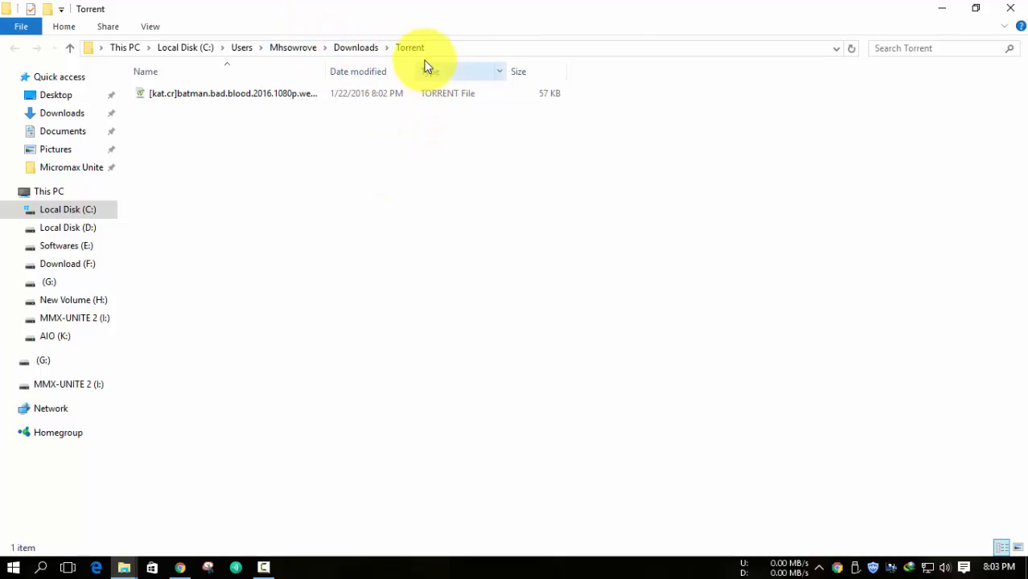
- Return to the Downloads folder and inspect its category subfolders, checking the torrent file inside Torrent
{"action": "left_click", "coordinate": [73, 49]}
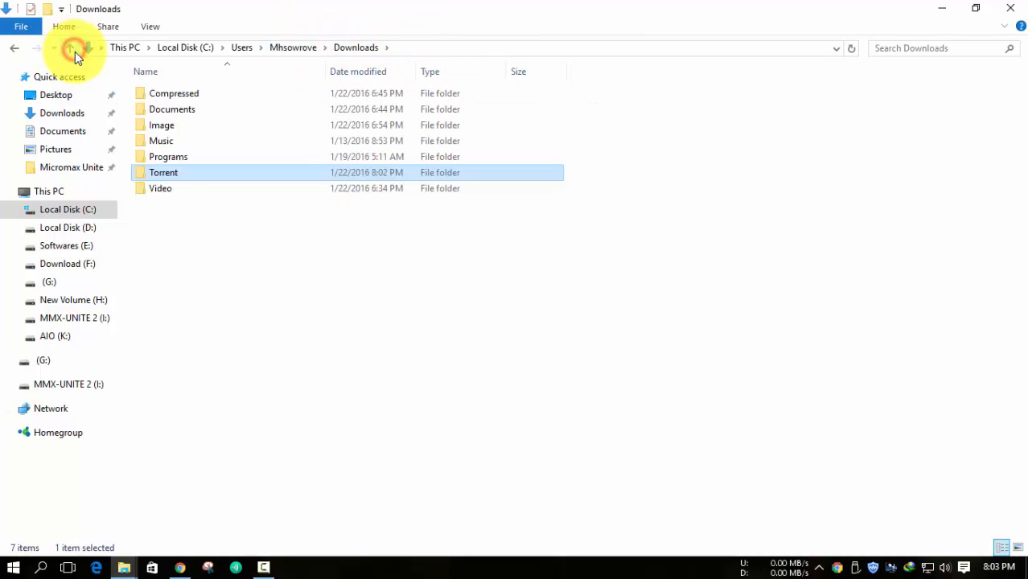
{"action": "right_click", "coordinate": [363, 282]}
{"action": "left_click", "coordinate": [406, 342]}
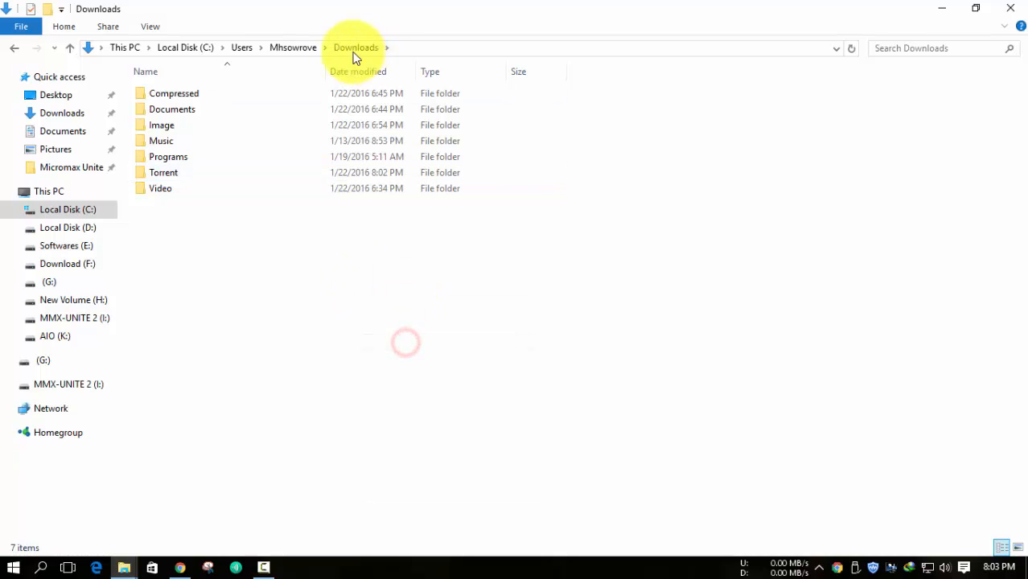
{"action": "left_click", "coordinate": [53, 113]}
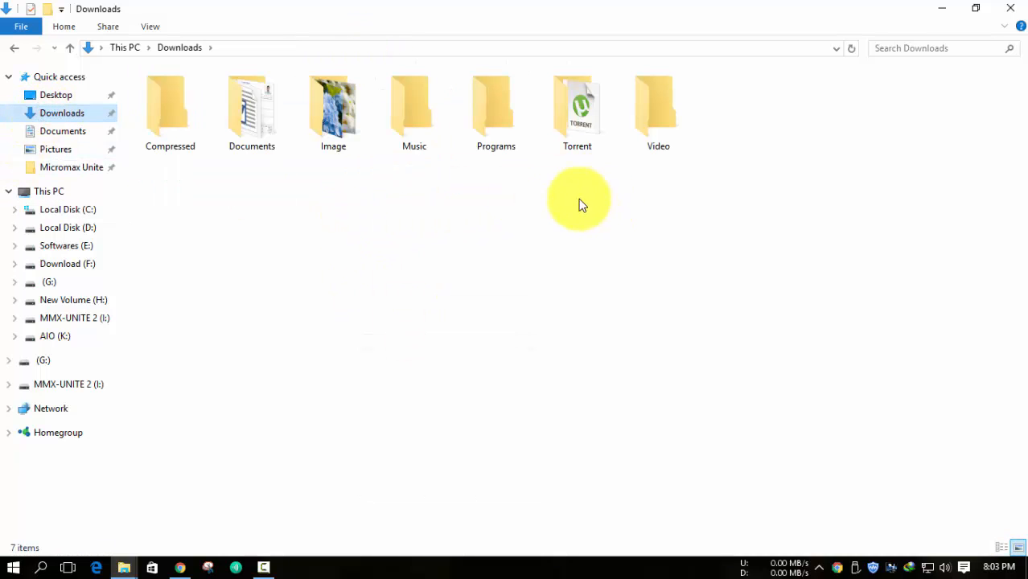
{"action": "double_click", "coordinate": [579, 144]}
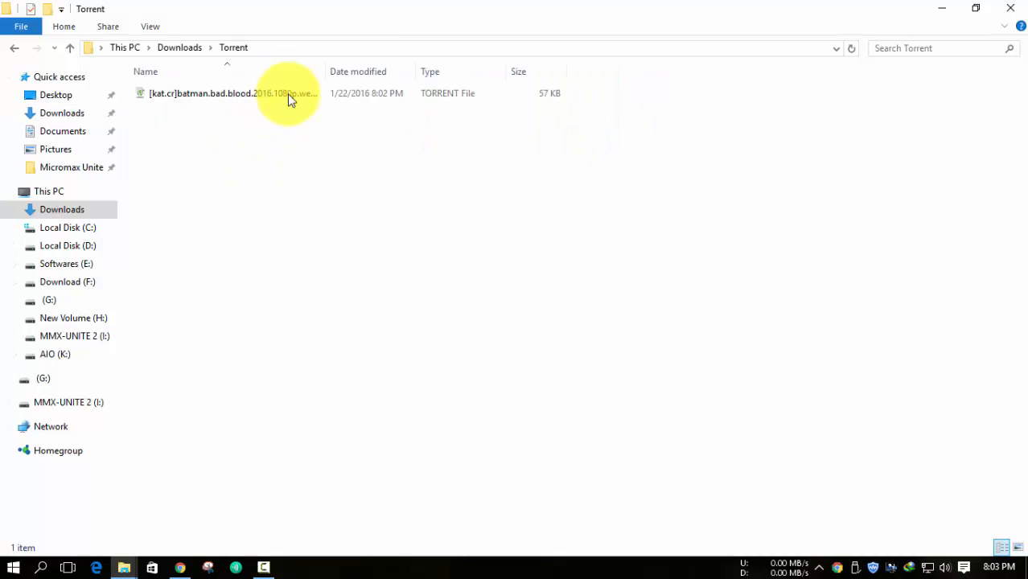
{"action": "left_click", "coordinate": [287, 93]}
{"action": "left_click", "coordinate": [13, 48]}
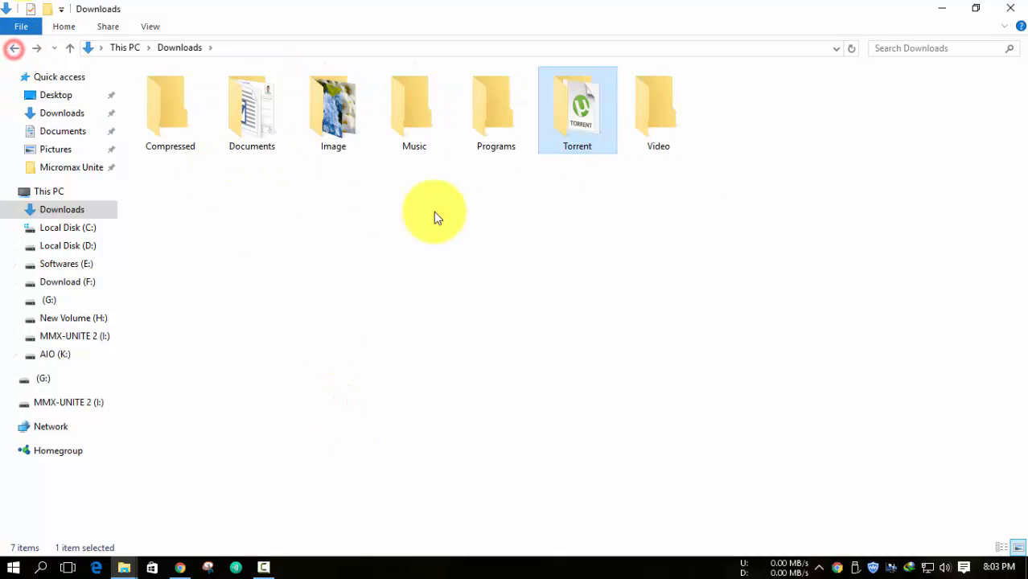
{"action": "double_click", "coordinate": [576, 123]}
{"action": "left_click", "coordinate": [179, 85]}
{"action": "left_click", "coordinate": [14, 48]}
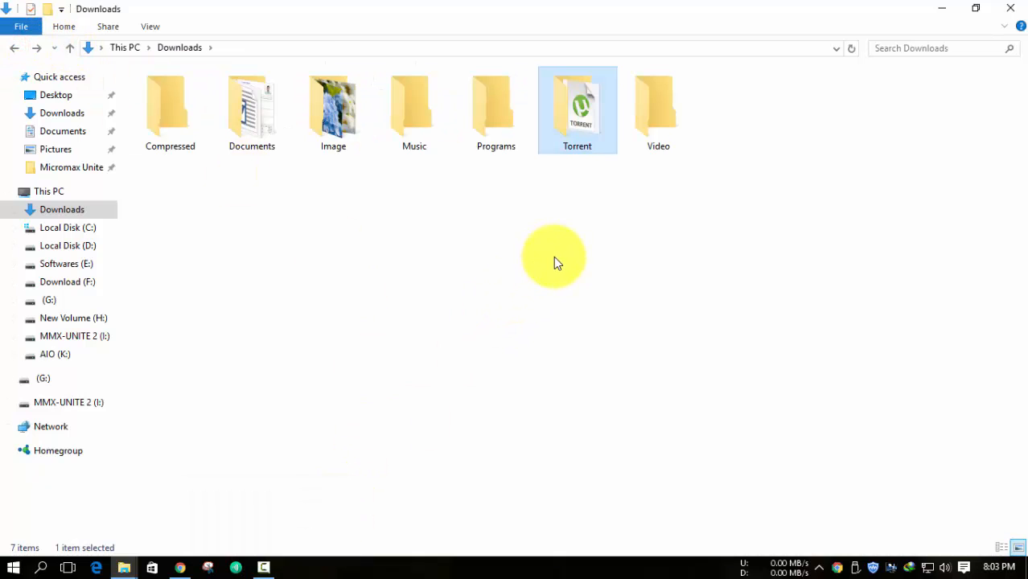
{"action": "left_click_drag", "start_coordinate": [167, 184], "coordinate": [735, 149]}
{"action": "left_click", "coordinate": [737, 143]}
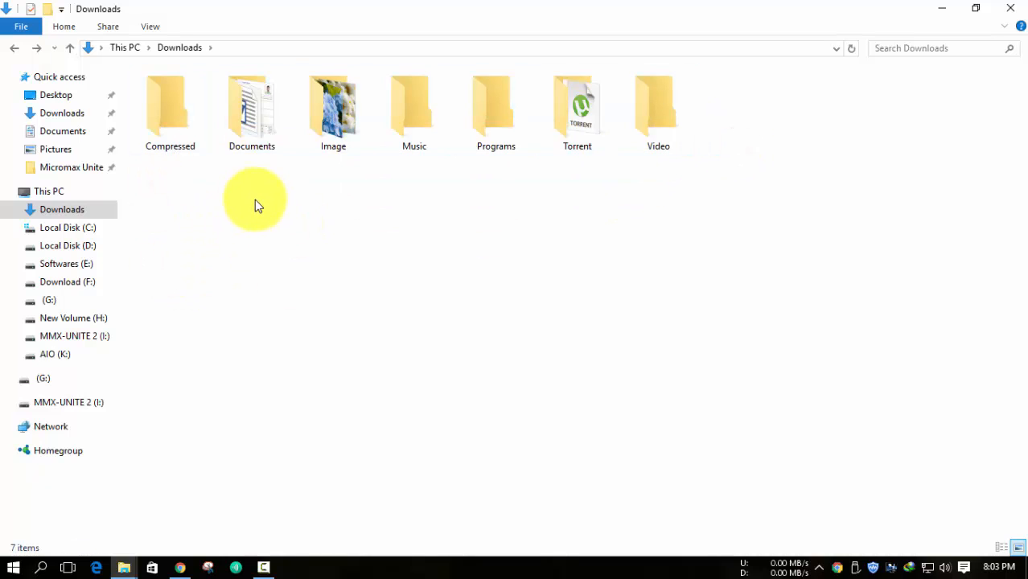
- Create a new folder named Apps in Downloads and check inside it
{"action": "left_click", "coordinate": [50, 11]}
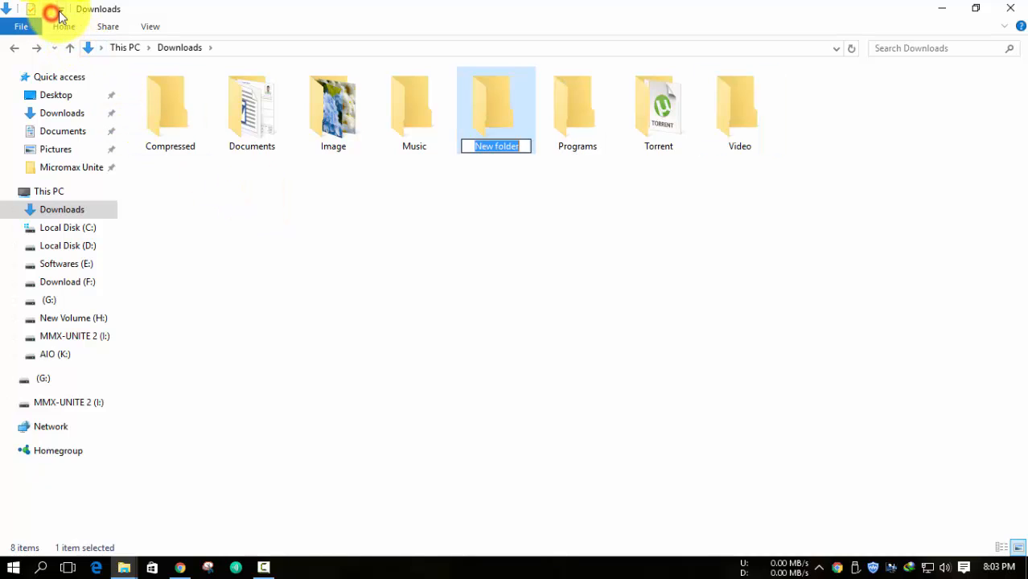
{"action": "type", "text": "Apps"}
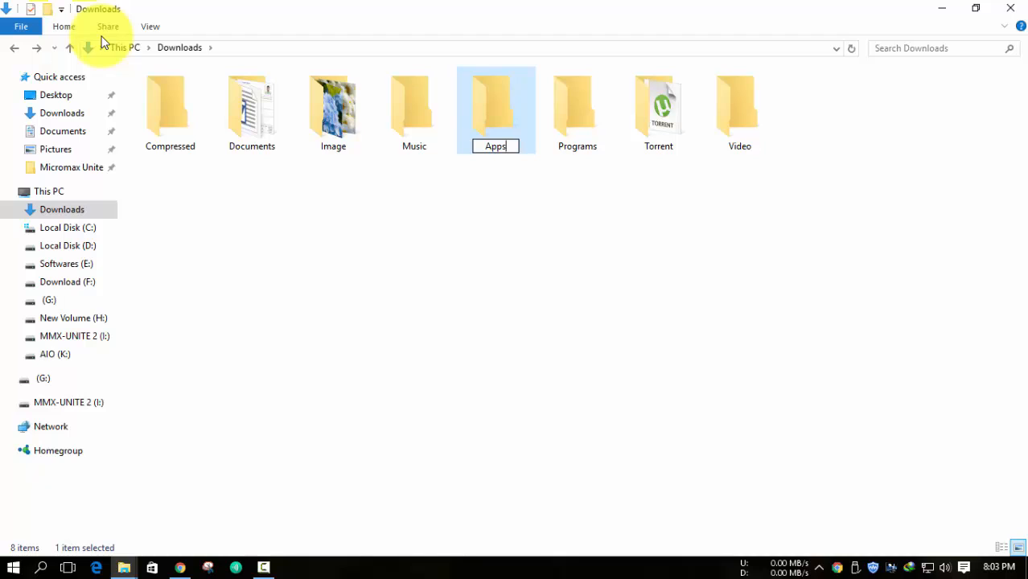
{"action": "left_click", "coordinate": [402, 228]}
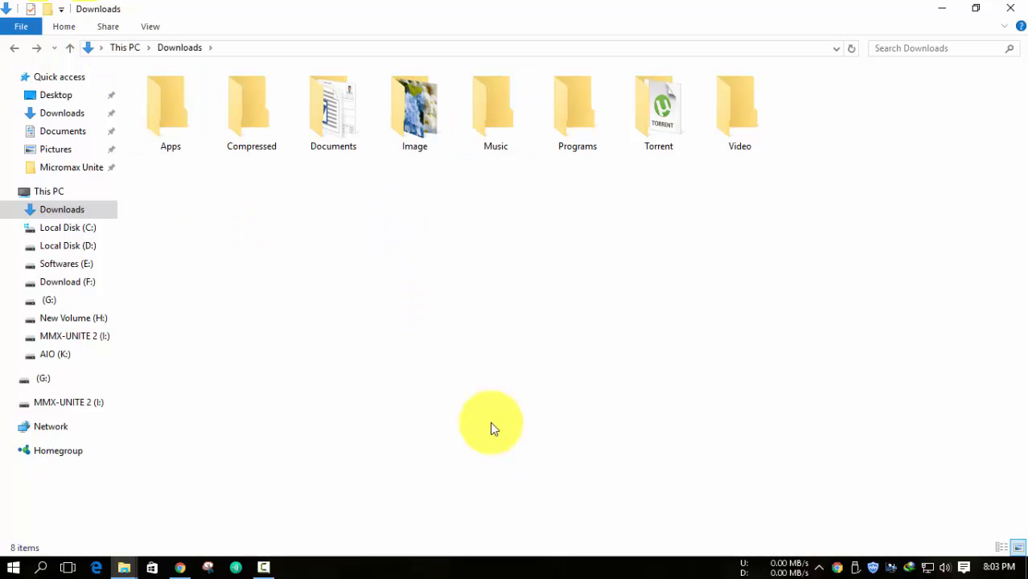
{"action": "double_click", "coordinate": [172, 108]}
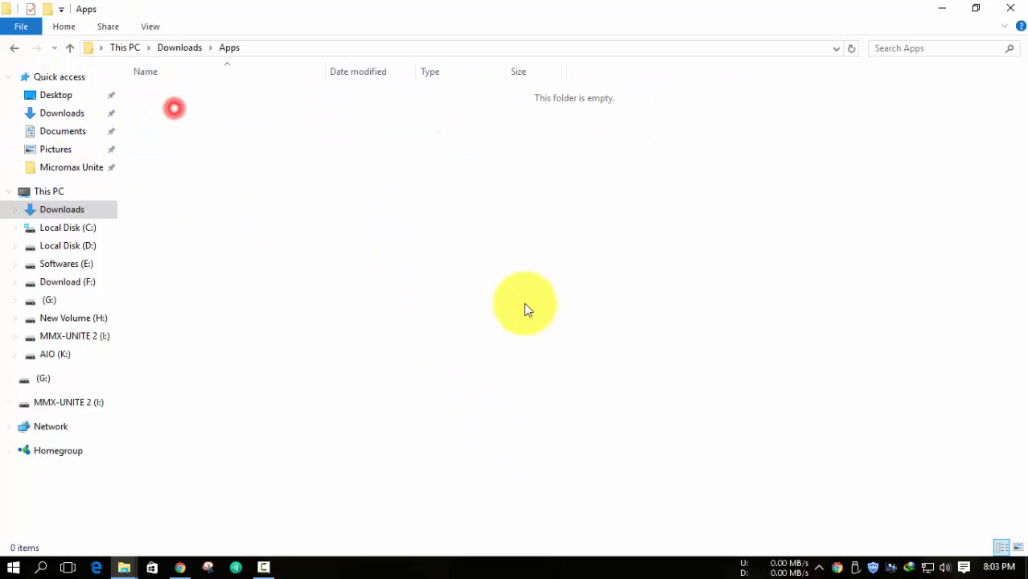
{"action": "left_click", "coordinate": [13, 47]}
{"action": "left_click", "coordinate": [420, 238]}
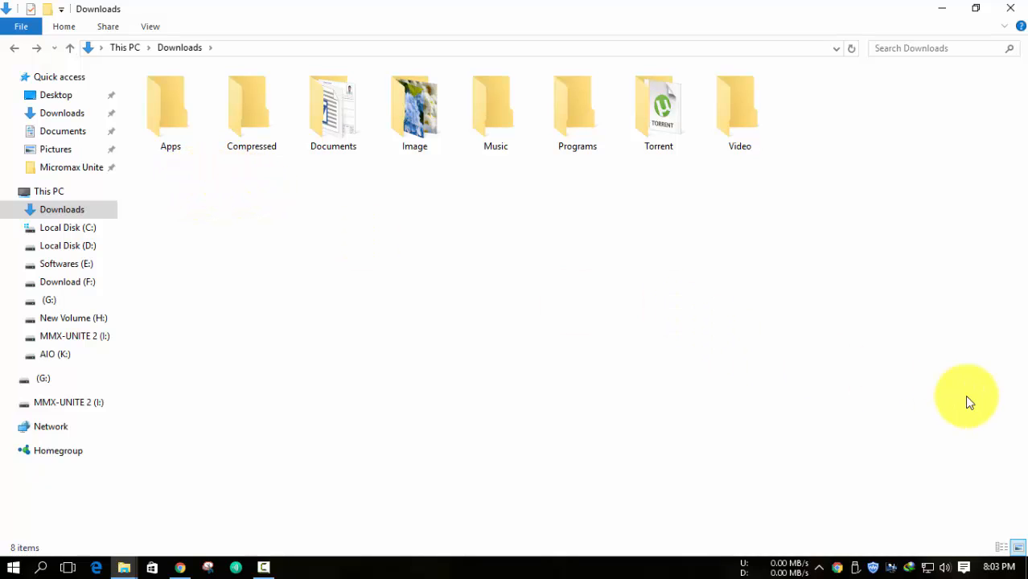
- Open Internet Download Manager's options and add APK to the automatically downloaded file types
{"action": "double_click", "coordinate": [911, 570]}
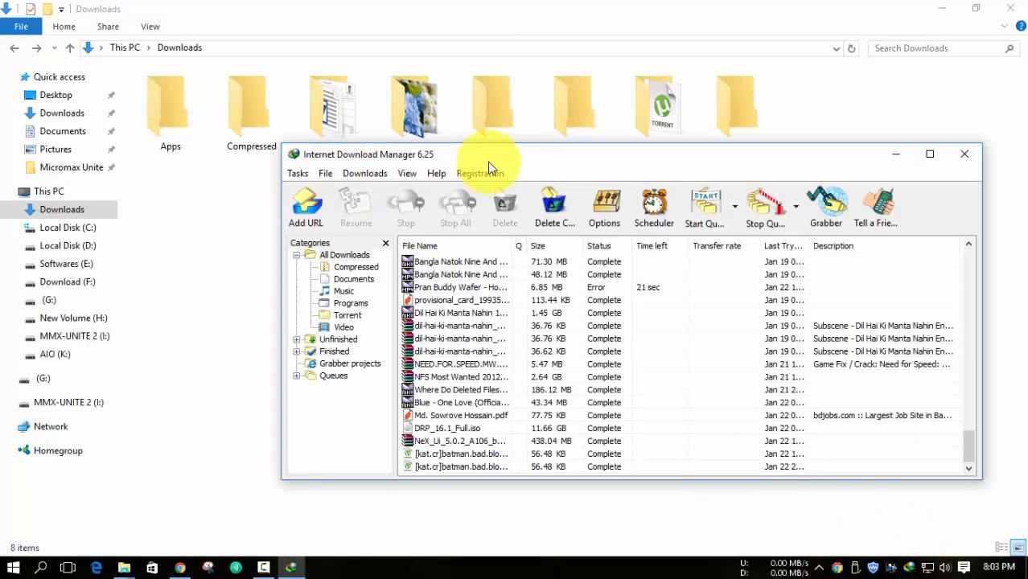
{"action": "left_click_drag", "start_coordinate": [515, 150], "coordinate": [449, 167]}
{"action": "left_click", "coordinate": [298, 176]}
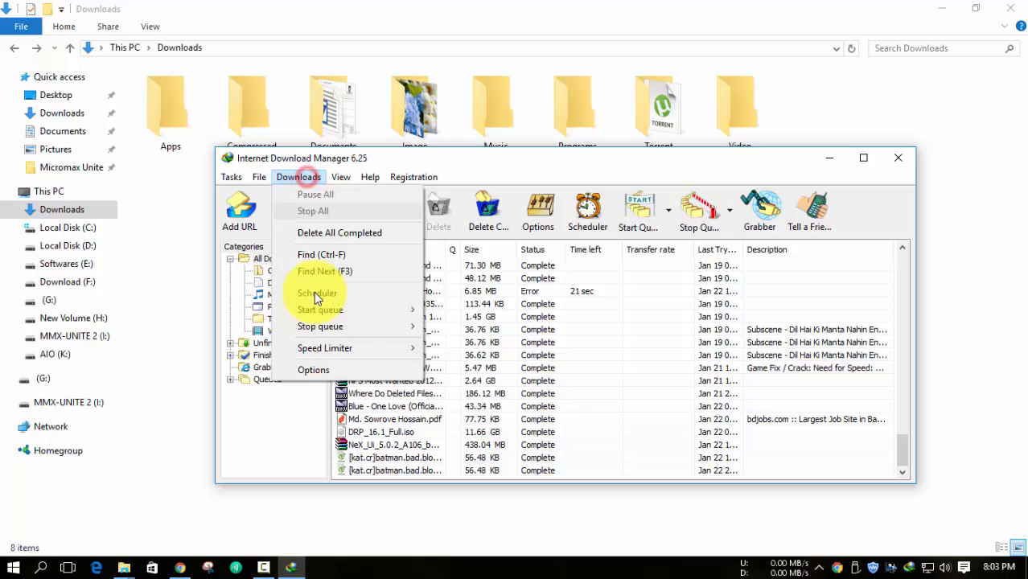
{"action": "left_click", "coordinate": [323, 370]}
{"action": "left_click", "coordinate": [494, 165]}
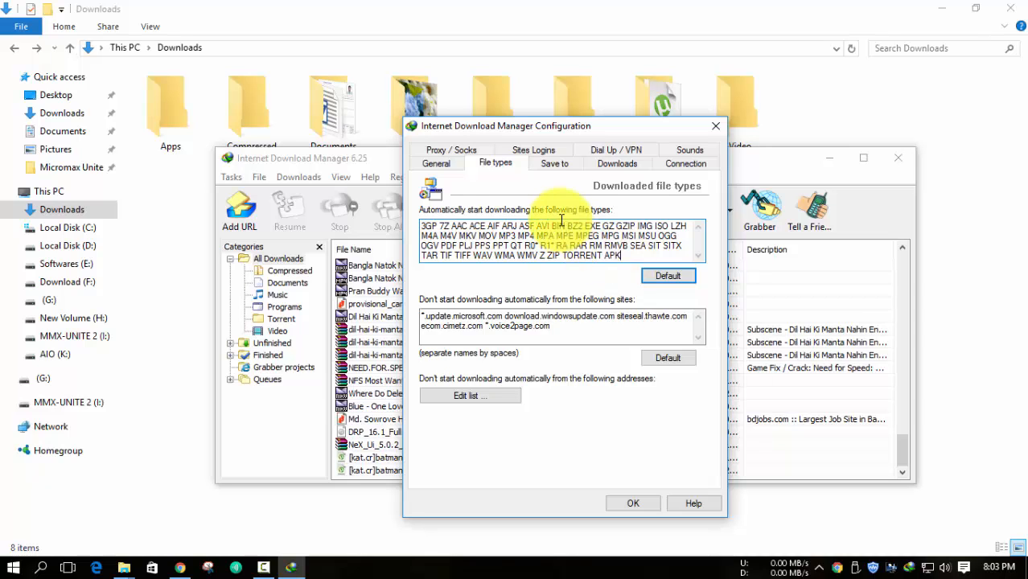
- Add a new save category named Apps for the file type apk
{"action": "left_click", "coordinate": [554, 165]}
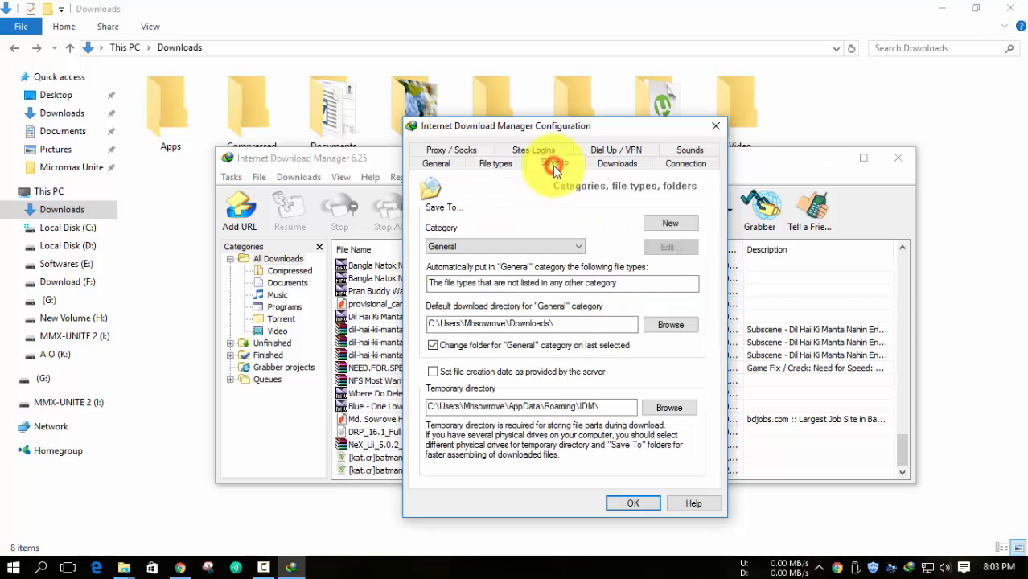
{"action": "left_click", "coordinate": [670, 227]}
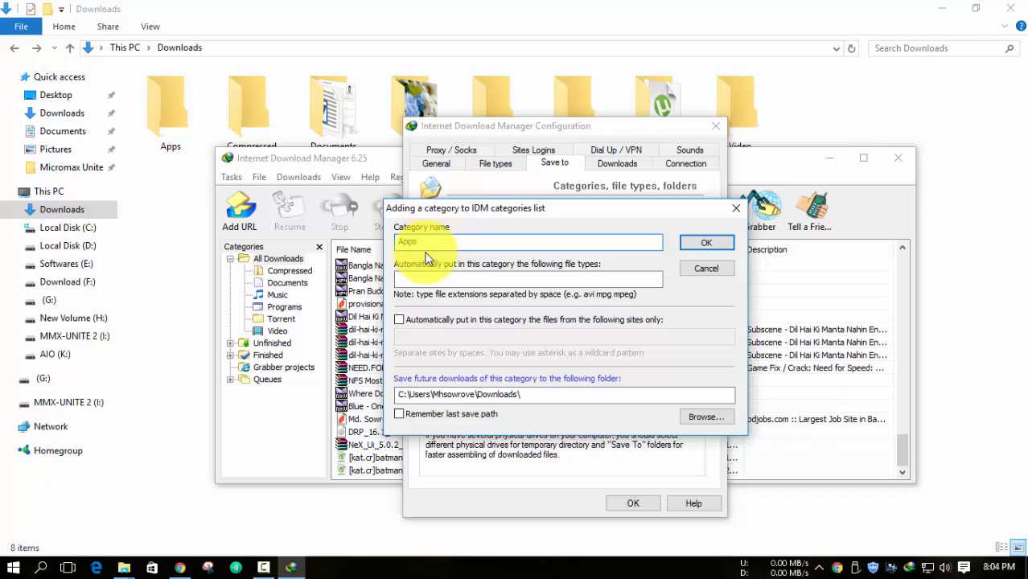
{"action": "left_click", "coordinate": [440, 281]}
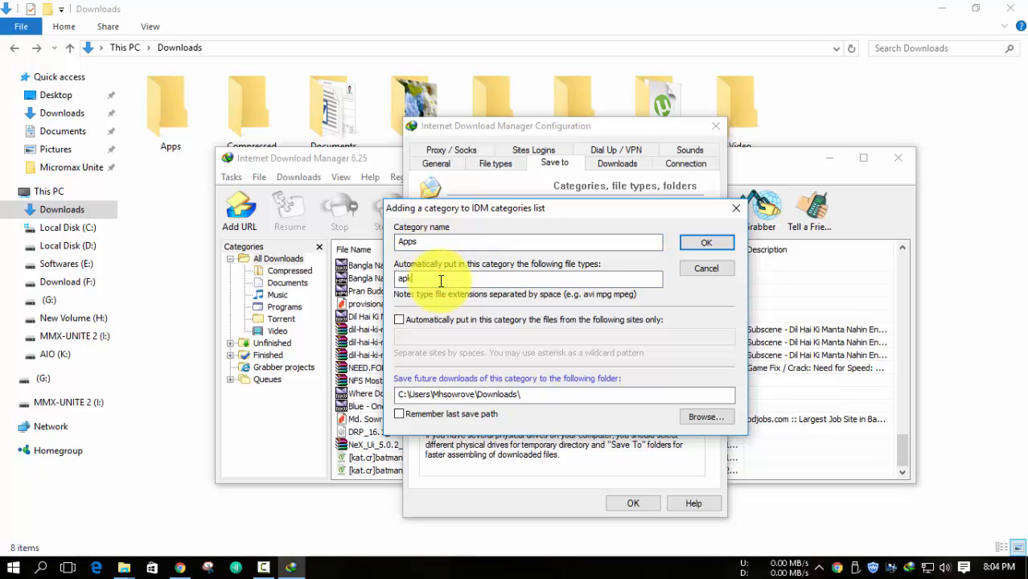
{"action": "type", "text": "apk"}
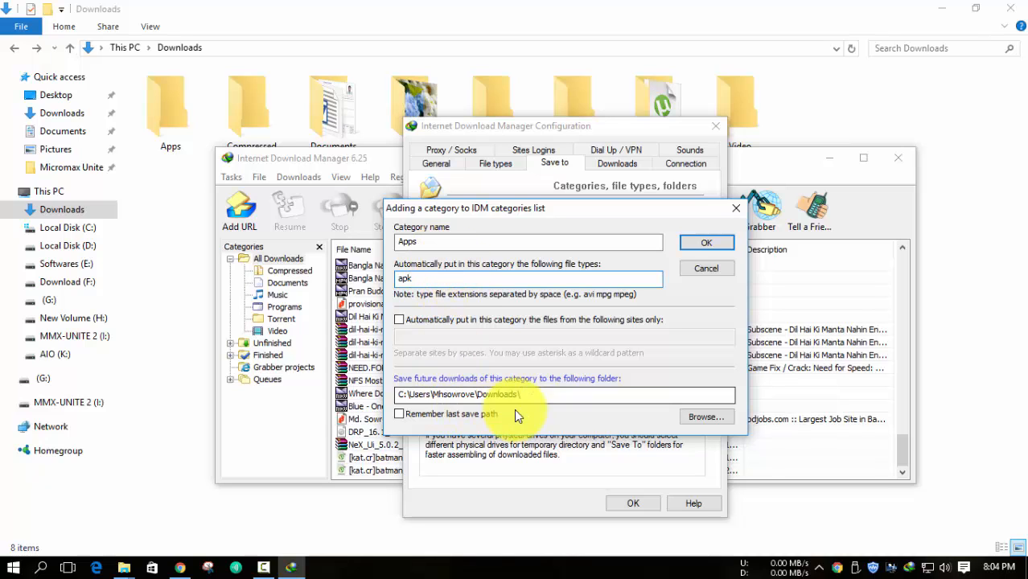
- Set the new category's save folder to Downloads\Apps, then save the configuration and return to a refreshed Downloads folder
{"action": "left_click", "coordinate": [542, 393]}
{"action": "left_click", "coordinate": [700, 419]}
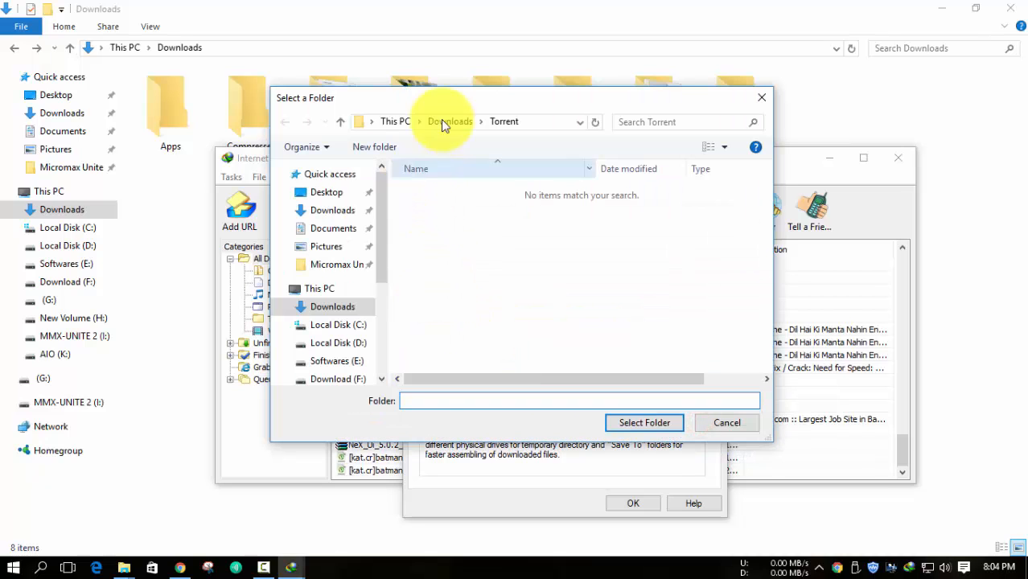
{"action": "left_click", "coordinate": [457, 121]}
{"action": "left_click", "coordinate": [473, 235]}
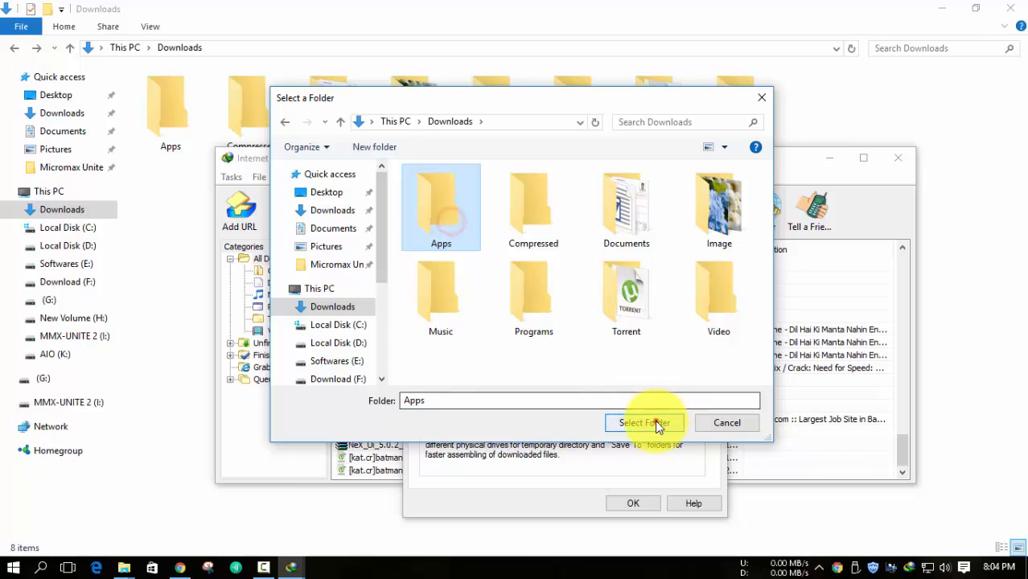
{"action": "left_click", "coordinate": [657, 422]}
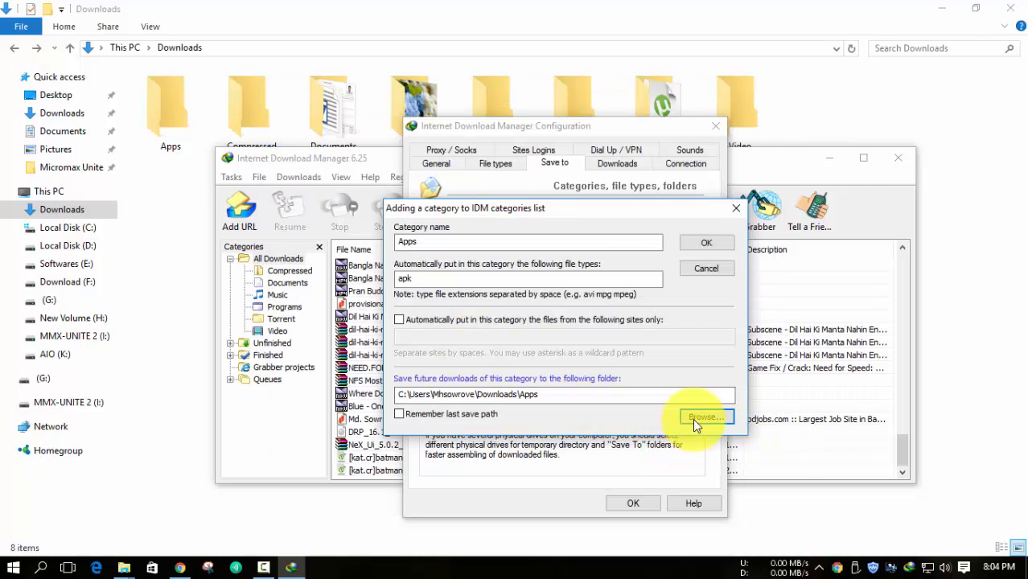
{"action": "left_click", "coordinate": [703, 247]}
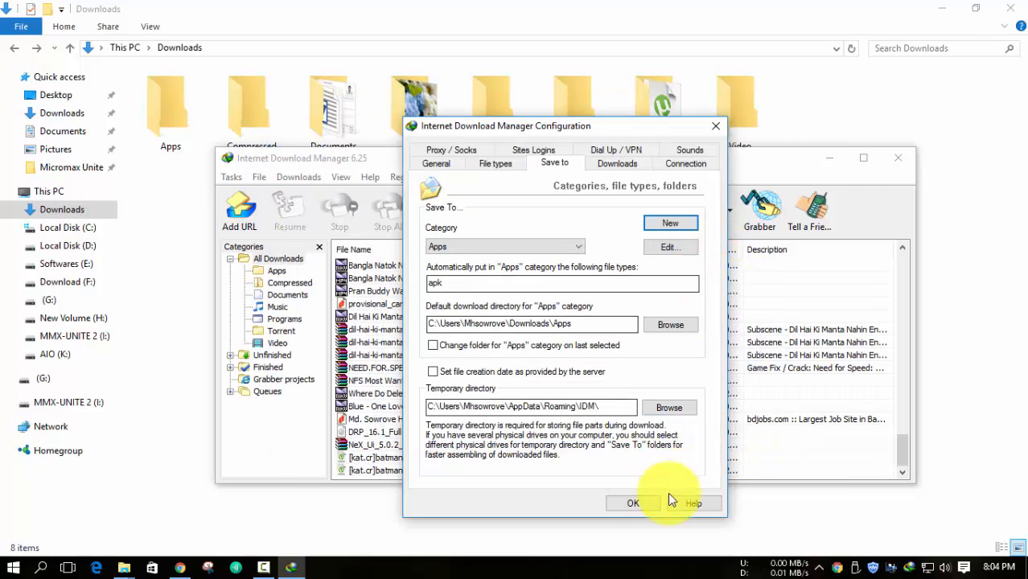
{"action": "left_click", "coordinate": [641, 506]}
{"action": "left_click", "coordinate": [898, 158]}
{"action": "right_click", "coordinate": [455, 274]}
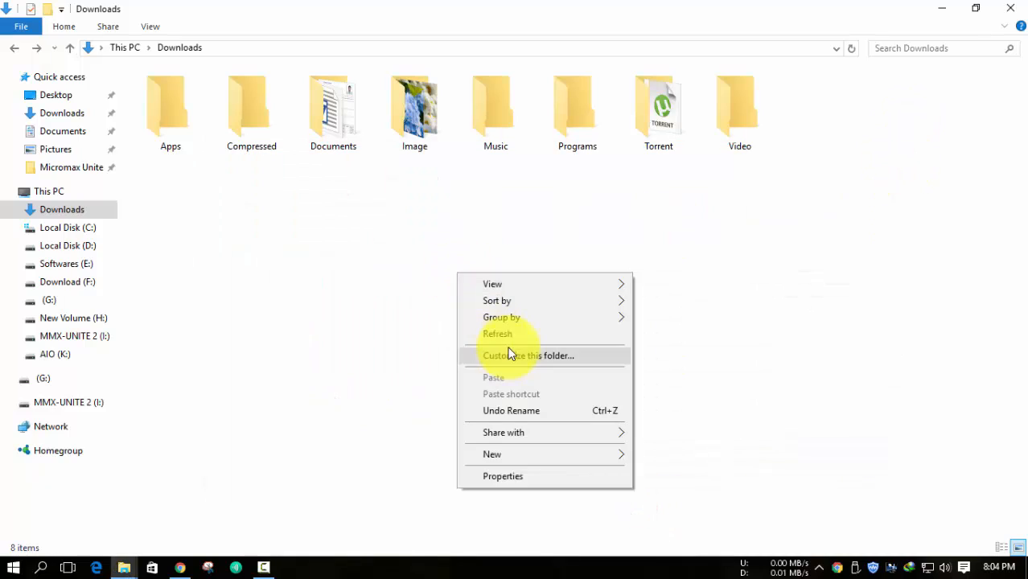
{"action": "left_click", "coordinate": [513, 334]}
- Switch to Chrome and open the Apk Fun site from the Android Apps links on the Link Palace home page
{"action": "left_click", "coordinate": [179, 567]}
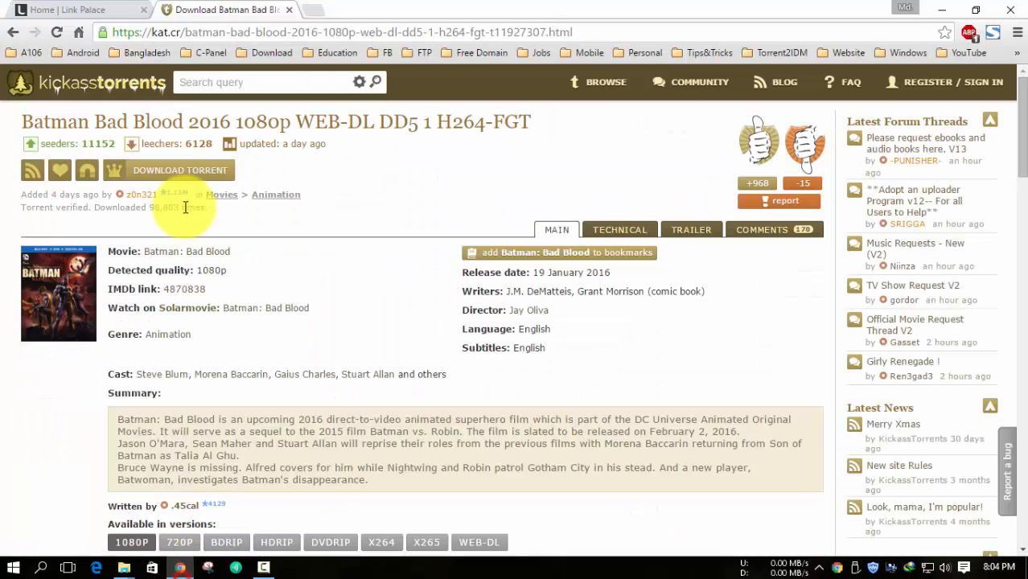
{"action": "left_click", "coordinate": [55, 8]}
{"action": "scroll", "coordinate": [378, 299], "scroll_direction": "up", "scroll_amount": 15}
{"action": "scroll", "coordinate": [390, 292], "scroll_direction": "down", "scroll_amount": 5}
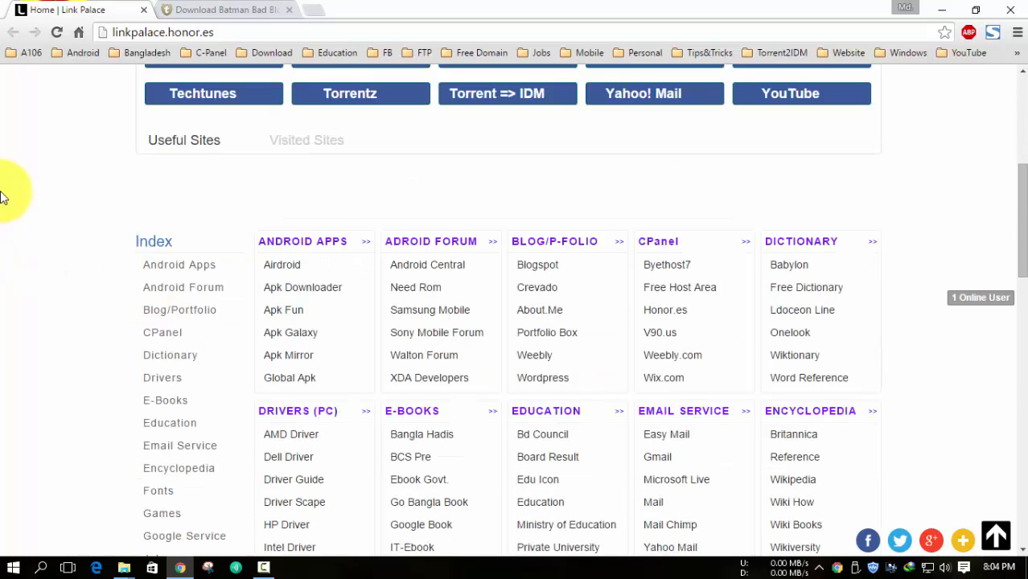
{"action": "right_click", "coordinate": [20, 160]}
{"action": "left_click", "coordinate": [50, 202]}
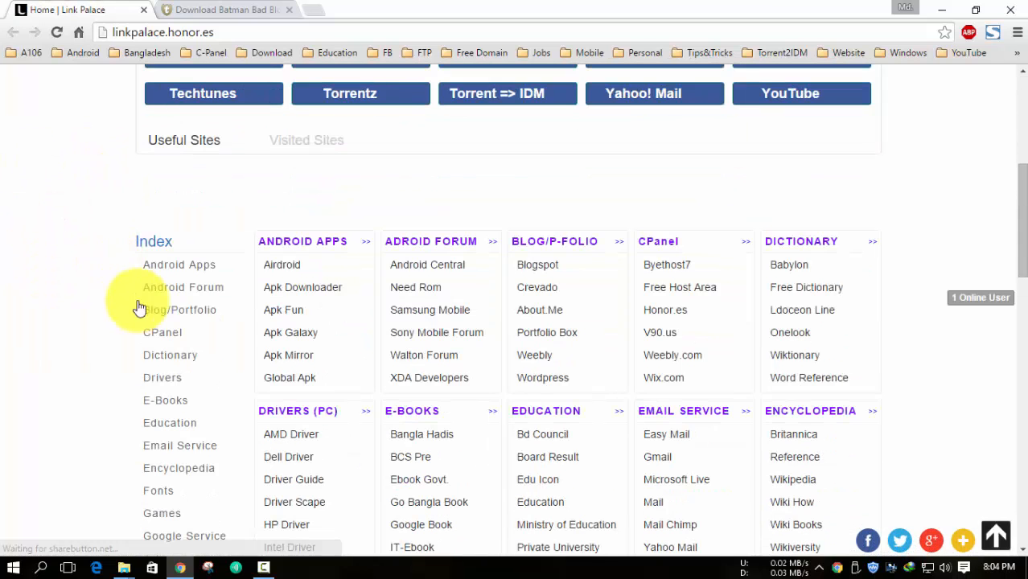
{"action": "left_click", "coordinate": [295, 314]}
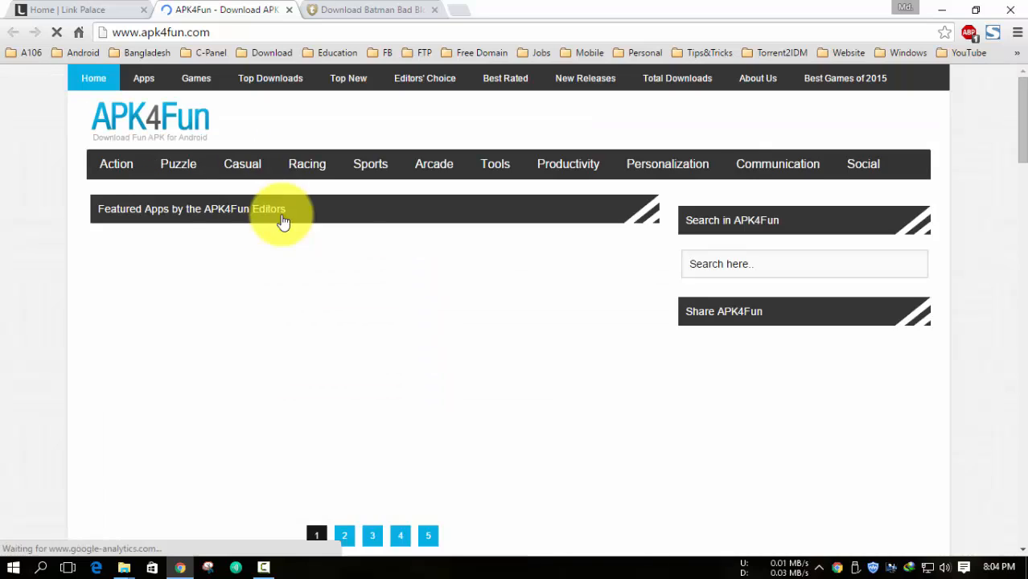
- Find Facebook among the top free apps on APK4Fun and open its APK download page
{"action": "scroll", "coordinate": [71, 323], "scroll_direction": "down", "scroll_amount": 4}
{"action": "scroll", "coordinate": [70, 323], "scroll_direction": "down", "scroll_amount": 7}
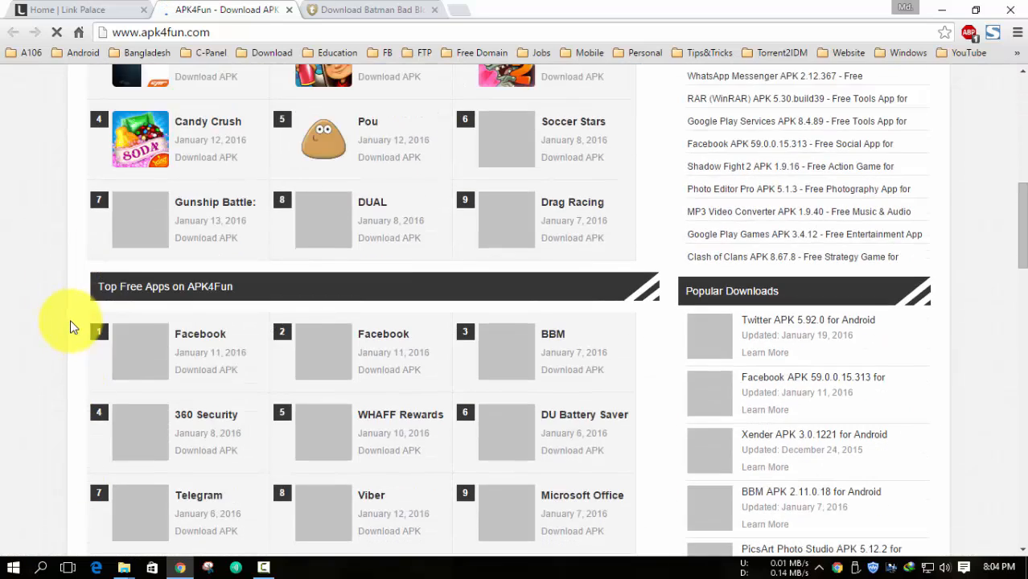
{"action": "scroll", "coordinate": [71, 323], "scroll_direction": "up", "scroll_amount": 3}
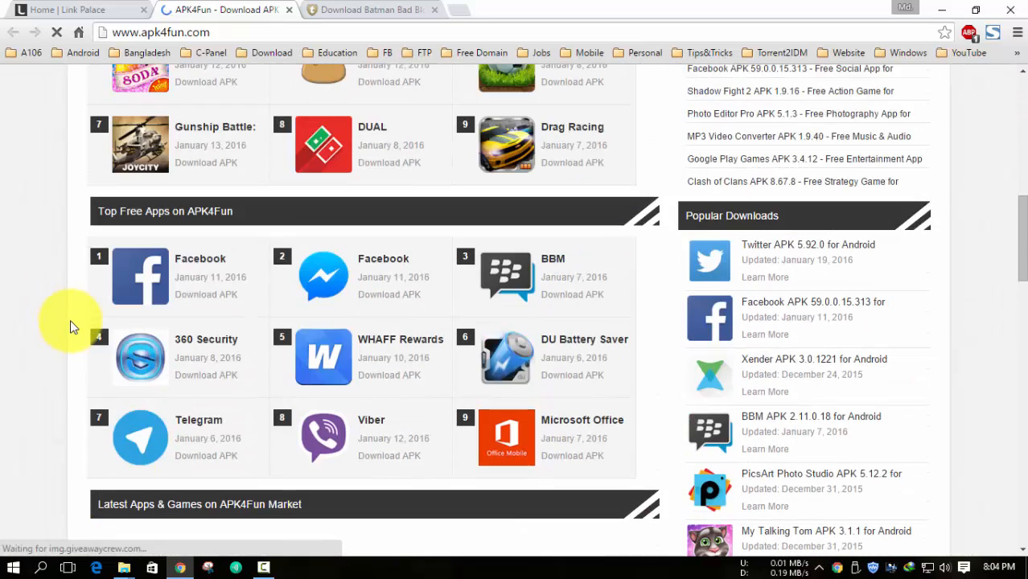
{"action": "left_click", "coordinate": [209, 262]}
{"action": "scroll", "coordinate": [211, 264], "scroll_direction": "down", "scroll_amount": 10}
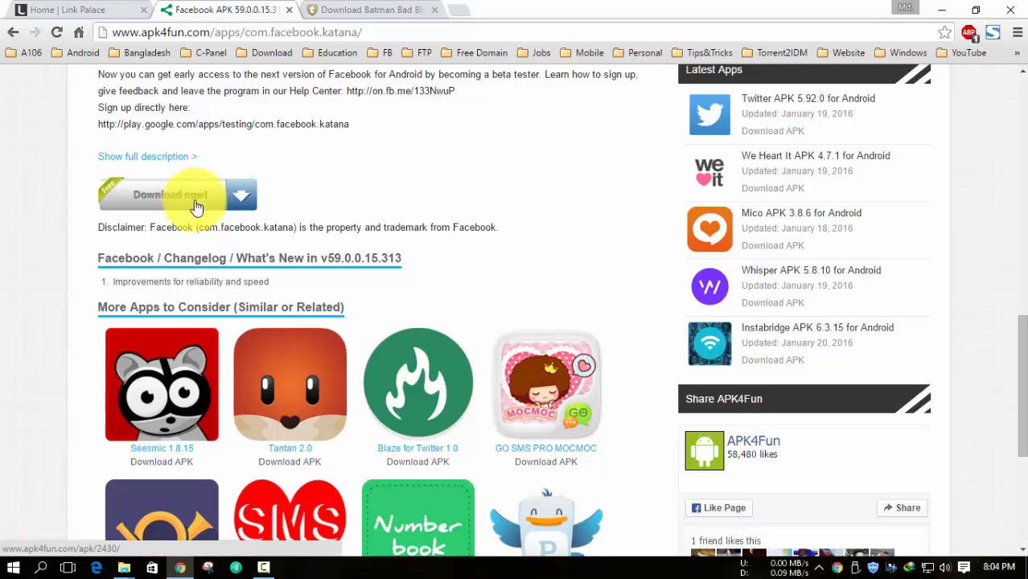
{"action": "left_click", "coordinate": [180, 208]}
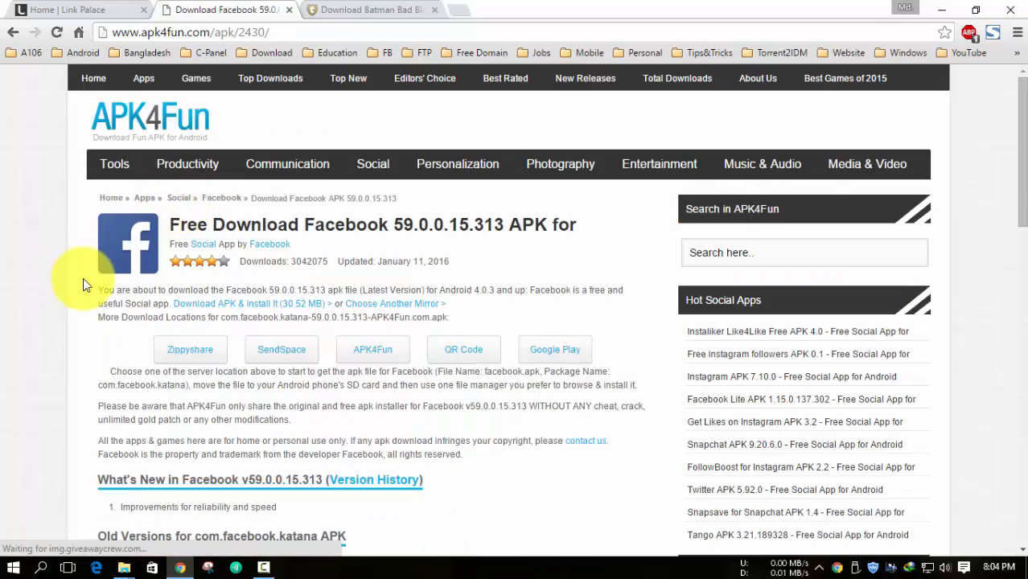
- Choose the APK4Fun server as the download location for Facebook 59.0.0.15.313
{"action": "scroll", "coordinate": [73, 282], "scroll_direction": "down", "scroll_amount": 5}
{"action": "scroll", "coordinate": [70, 283], "scroll_direction": "up", "scroll_amount": 3}
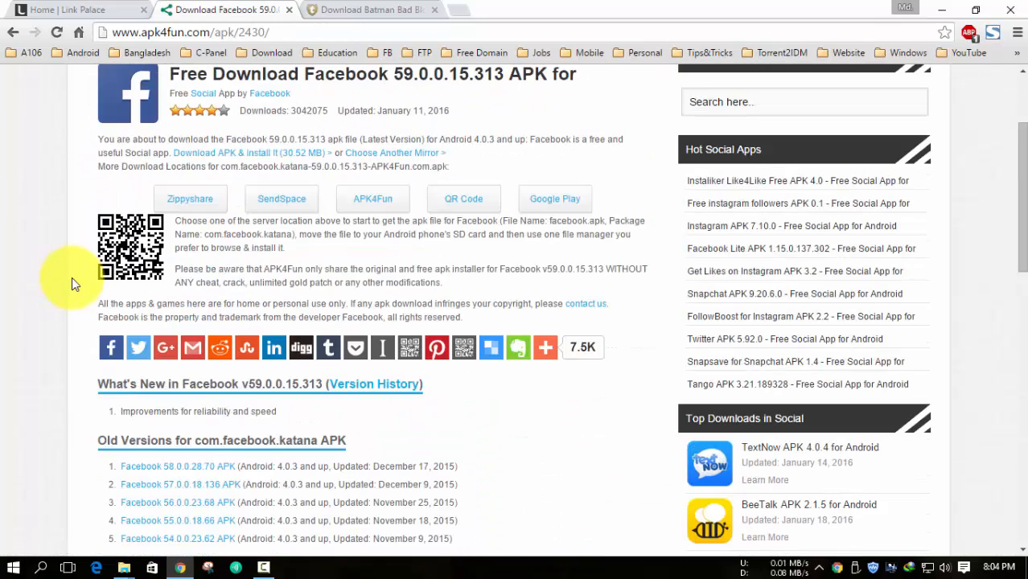
{"action": "left_click", "coordinate": [366, 208]}
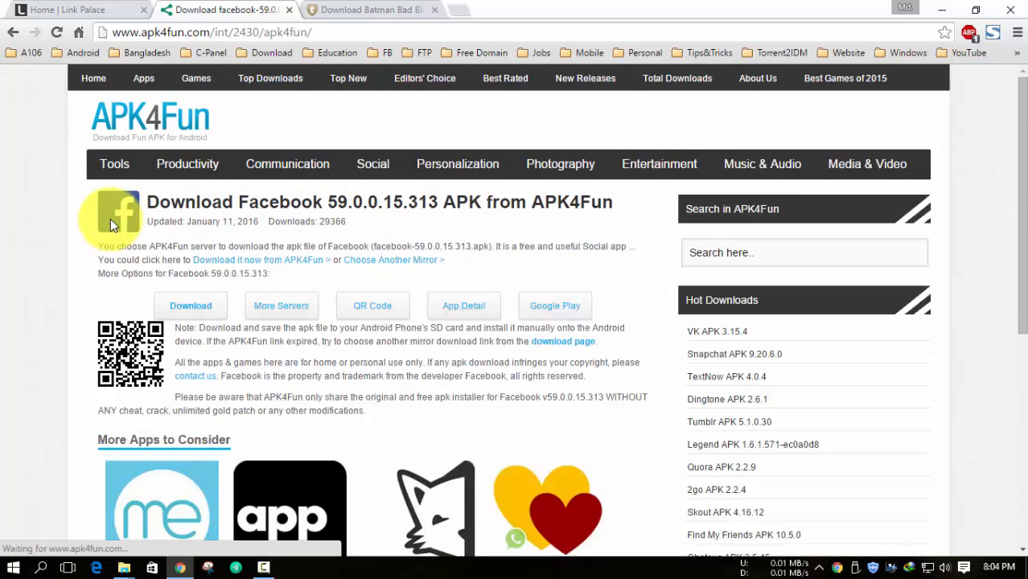
- Generate and follow the Facebook APK download link, continuing to the flagged site through the security warning's details
{"action": "scroll", "coordinate": [108, 224], "scroll_direction": "down", "scroll_amount": 4}
{"action": "scroll", "coordinate": [105, 228], "scroll_direction": "up", "scroll_amount": 3}
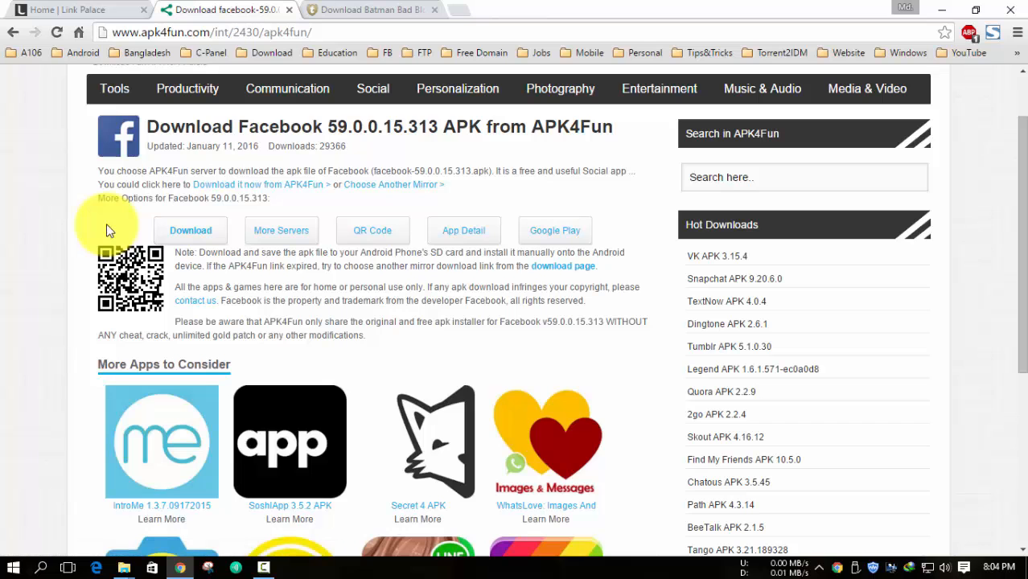
{"action": "scroll", "coordinate": [103, 226], "scroll_direction": "down", "scroll_amount": 3}
{"action": "scroll", "coordinate": [104, 227], "scroll_direction": "down", "scroll_amount": 1}
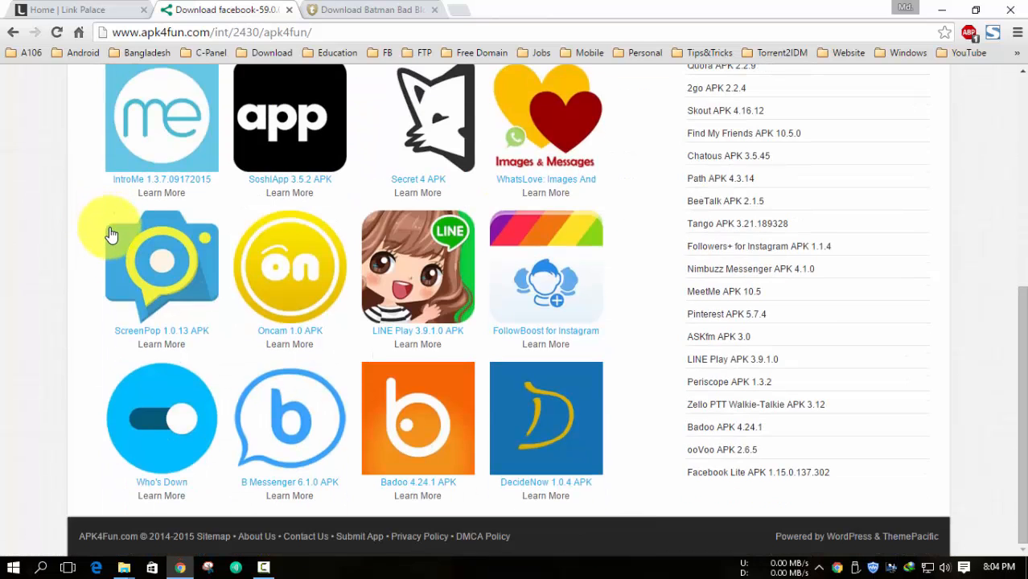
{"action": "scroll", "coordinate": [111, 234], "scroll_direction": "up", "scroll_amount": 5}
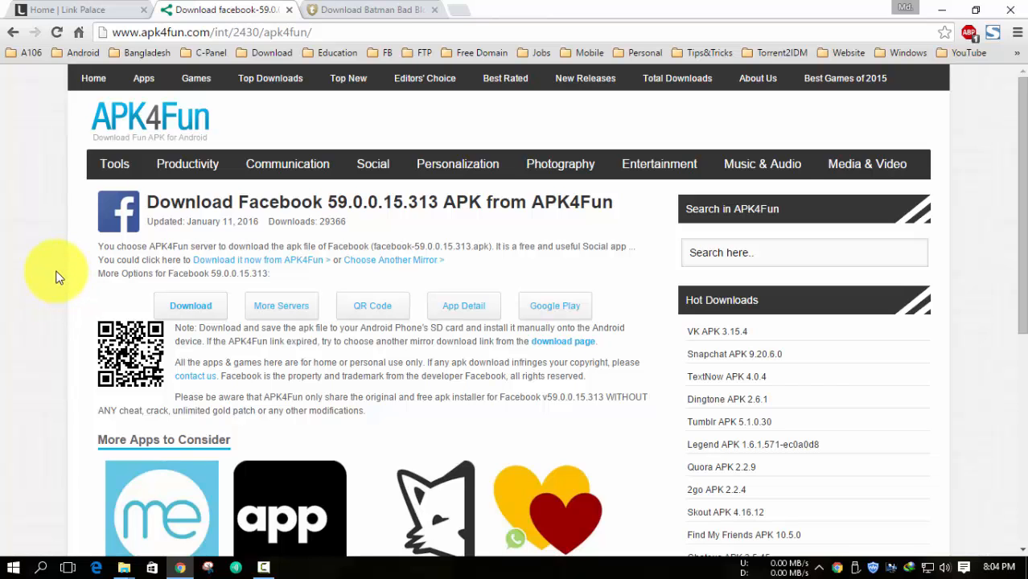
{"action": "scroll", "coordinate": [59, 271], "scroll_direction": "down", "scroll_amount": 5}
{"action": "scroll", "coordinate": [58, 272], "scroll_direction": "up", "scroll_amount": 5}
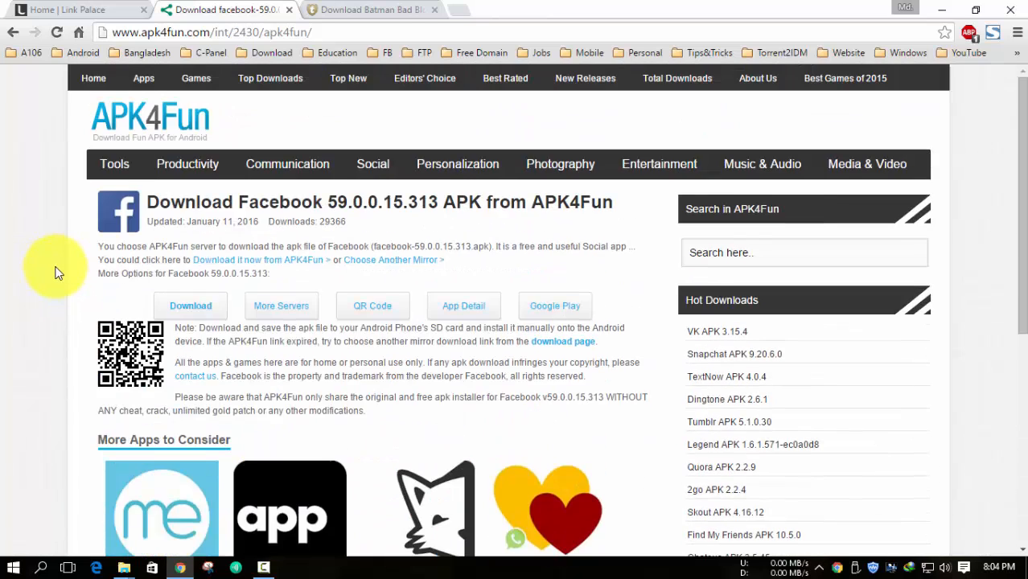
{"action": "left_click", "coordinate": [189, 308]}
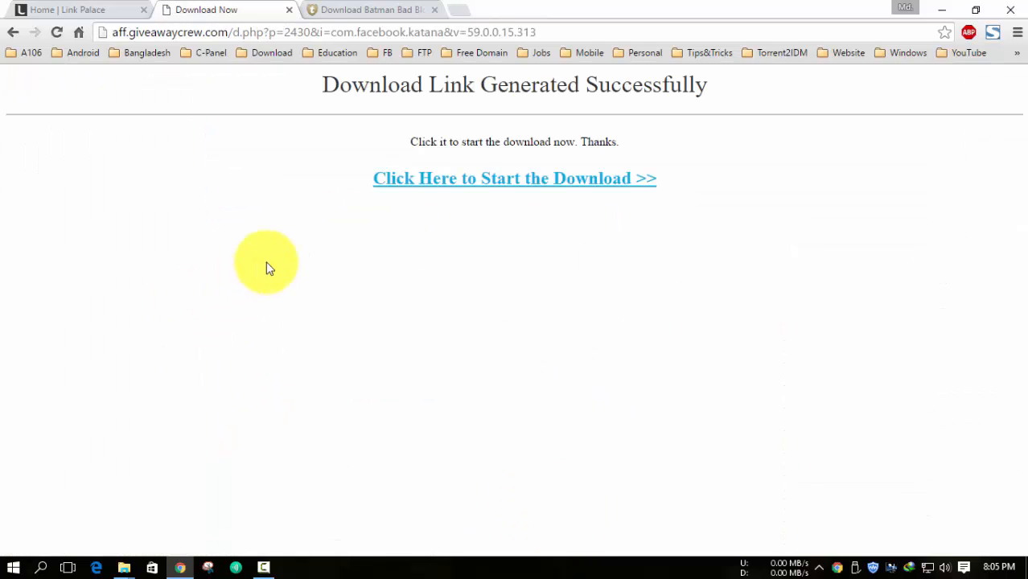
{"action": "left_click", "coordinate": [523, 181]}
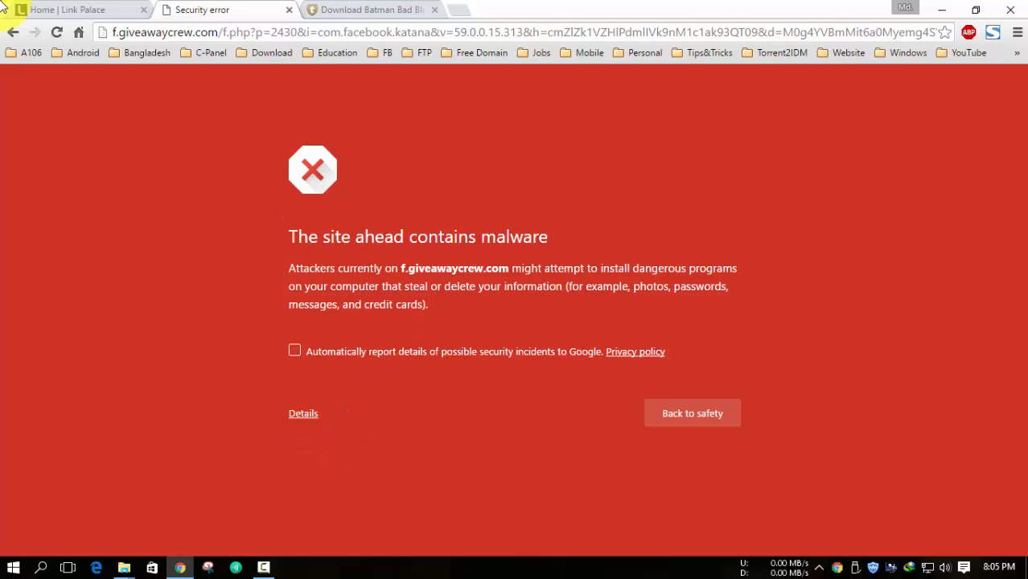
{"action": "left_click", "coordinate": [303, 415]}
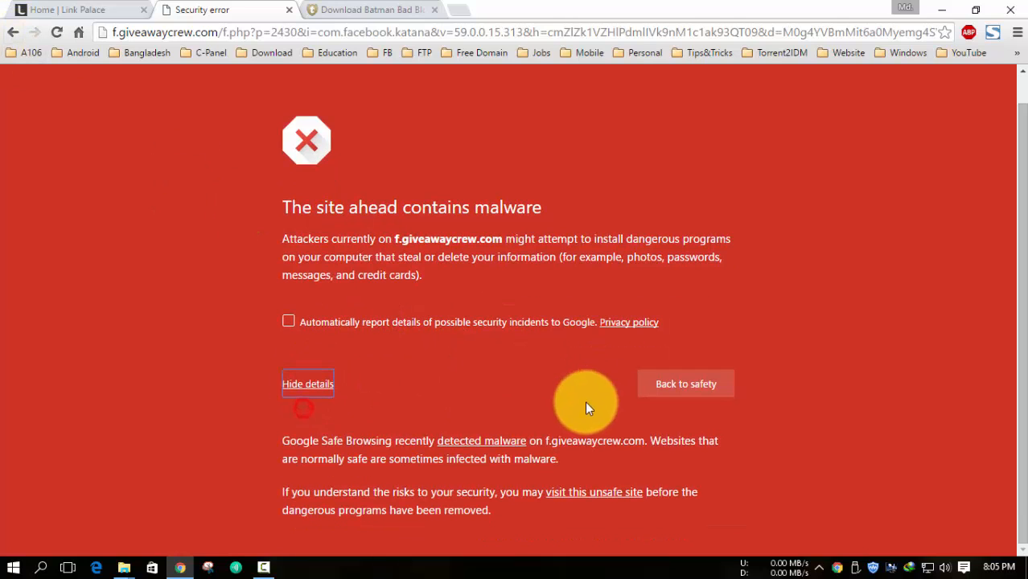
{"action": "left_click", "coordinate": [579, 491]}
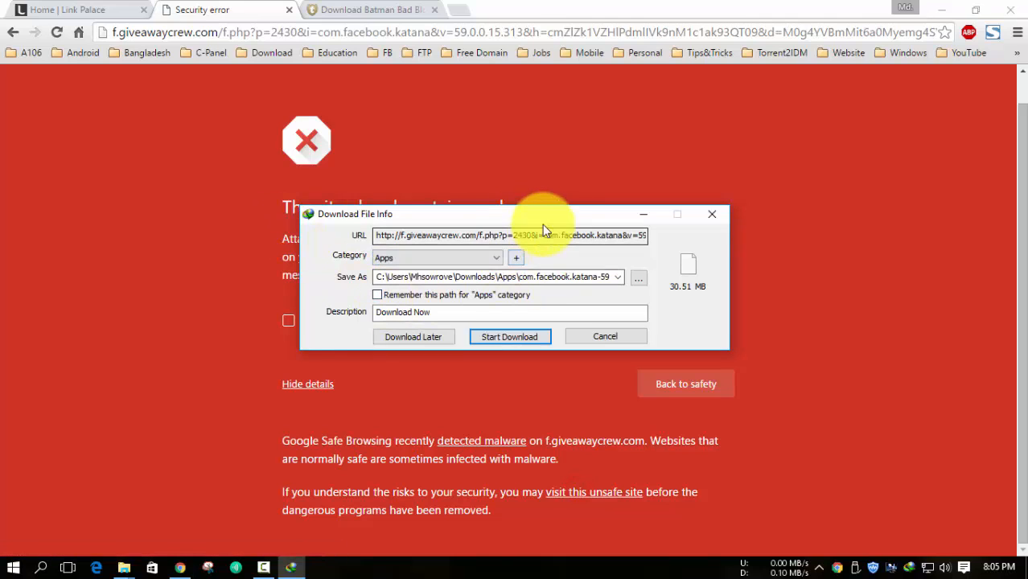
{"action": "left_click_drag", "start_coordinate": [535, 215], "coordinate": [399, 200]}
{"action": "double_click", "coordinate": [435, 262]}
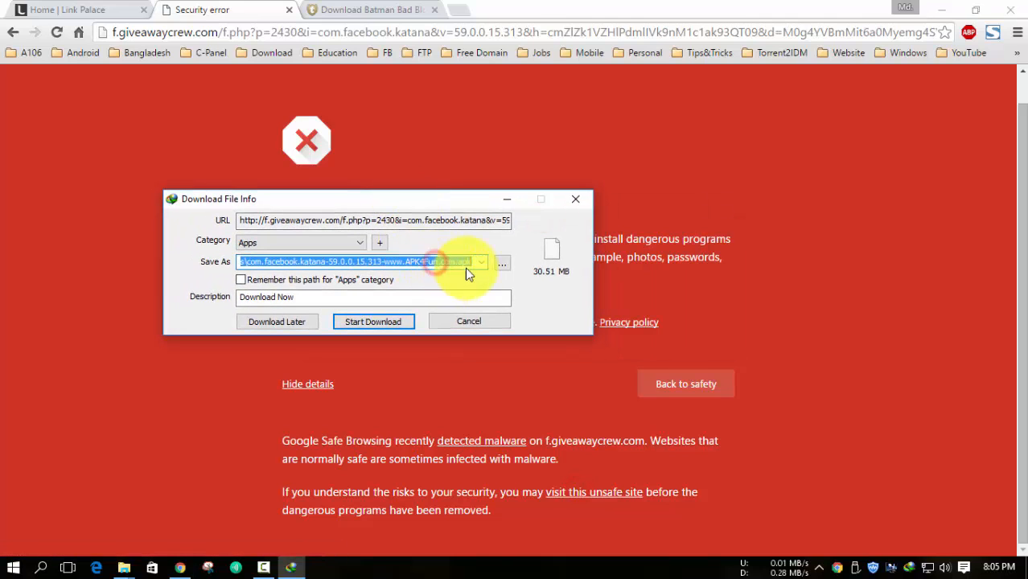
{"action": "left_click", "coordinate": [437, 263]}
{"action": "left_click_drag", "start_coordinate": [450, 265], "coordinate": [384, 264]}
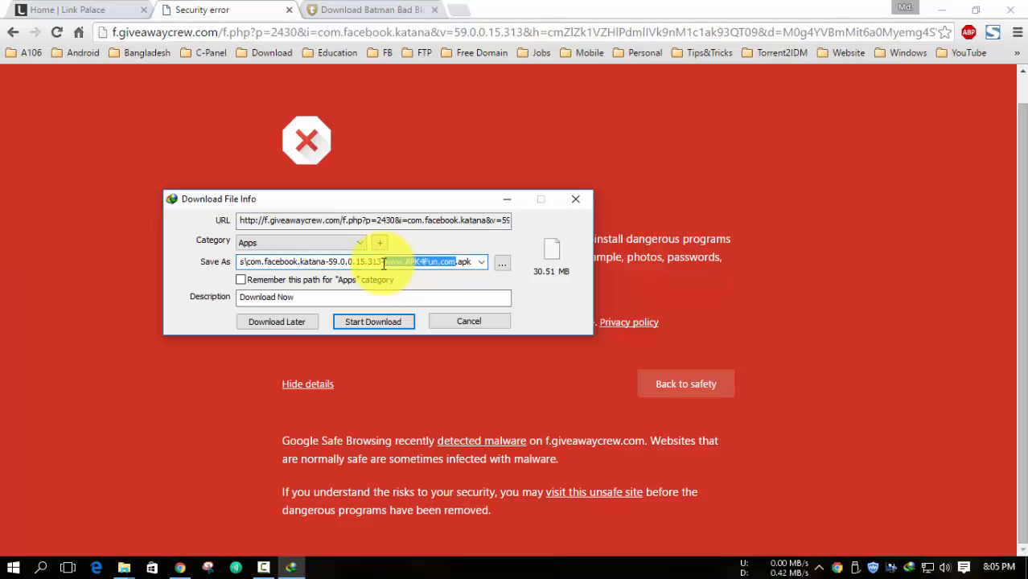
{"action": "key", "text": "BackSpace"}
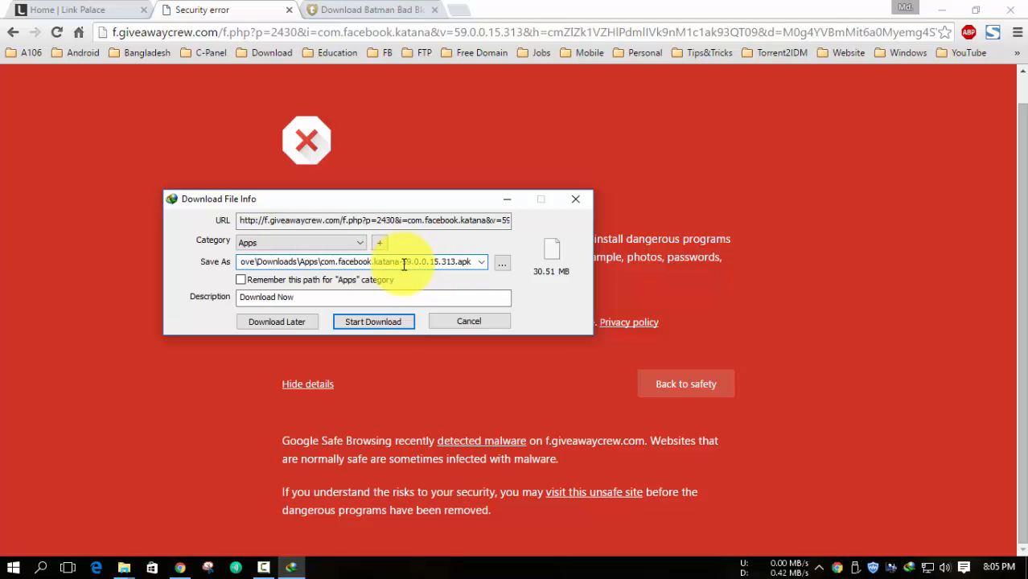
{"action": "left_click", "coordinate": [394, 322]}
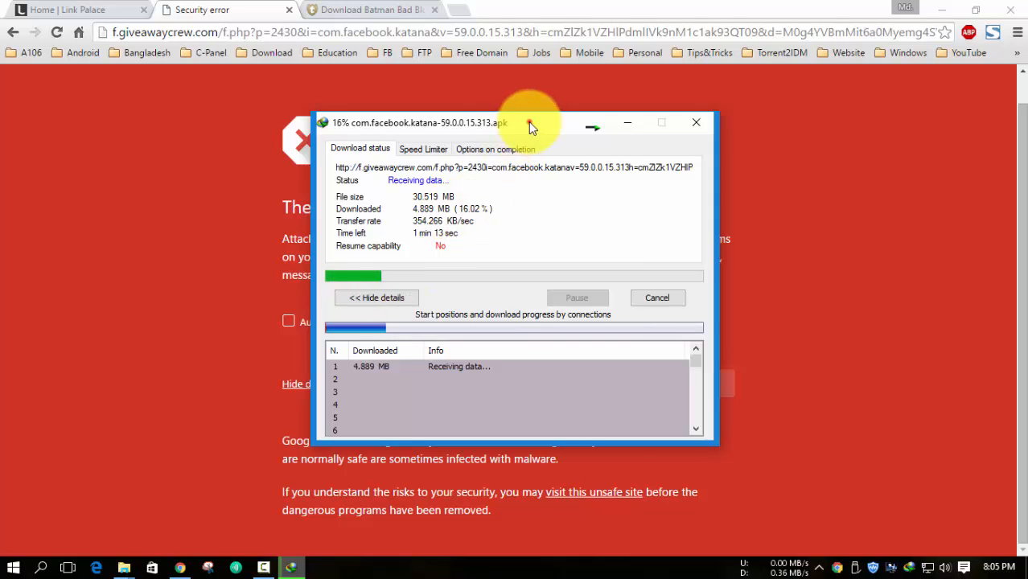
{"action": "left_click_drag", "start_coordinate": [530, 125], "coordinate": [438, 147]}
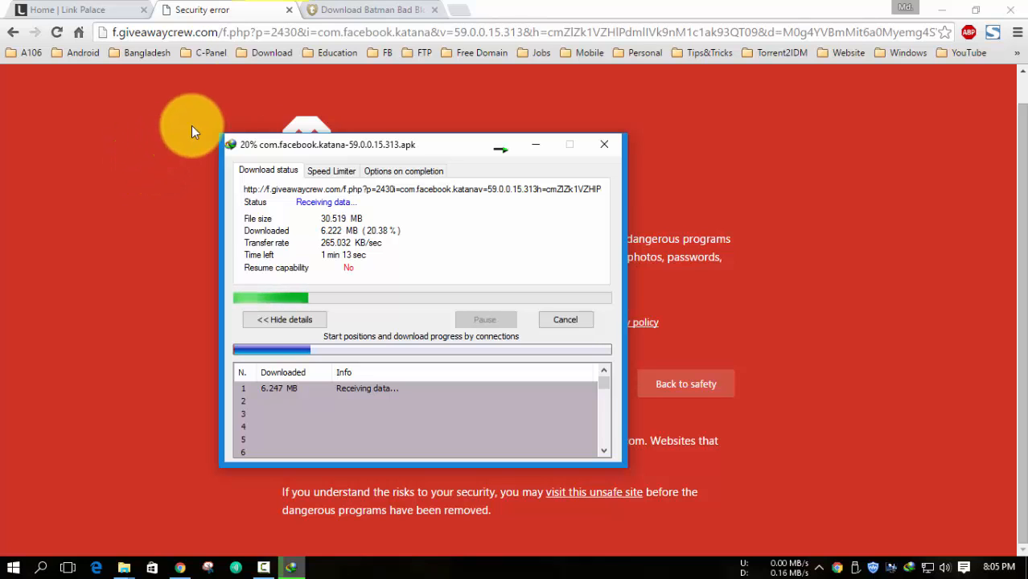
- Close the security error page, minimize the browser and move the download progress window clear over the Downloads folder
{"action": "left_click", "coordinate": [290, 11]}
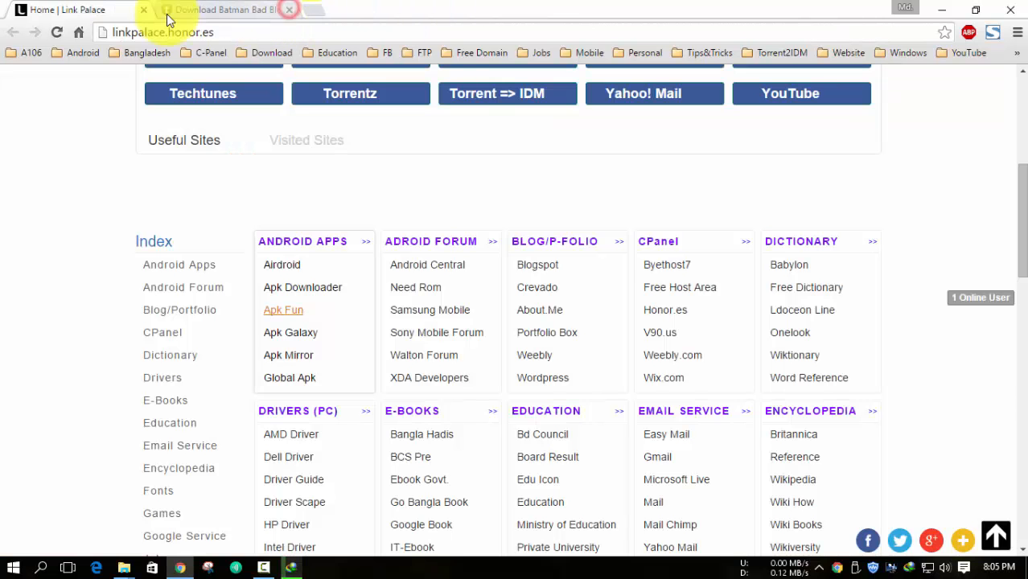
{"action": "left_click", "coordinate": [940, 9]}
{"action": "left_click_drag", "start_coordinate": [452, 147], "coordinate": [602, 218]}
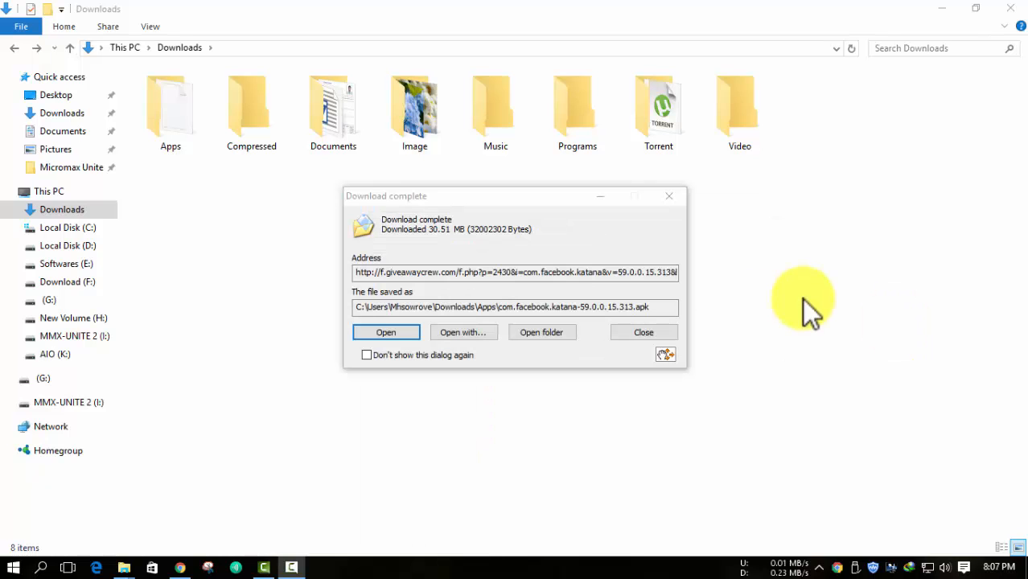
- Open the folder containing the finished Facebook APK download and check the folder's full path
{"action": "left_click_drag", "start_coordinate": [471, 205], "coordinate": [437, 211]}
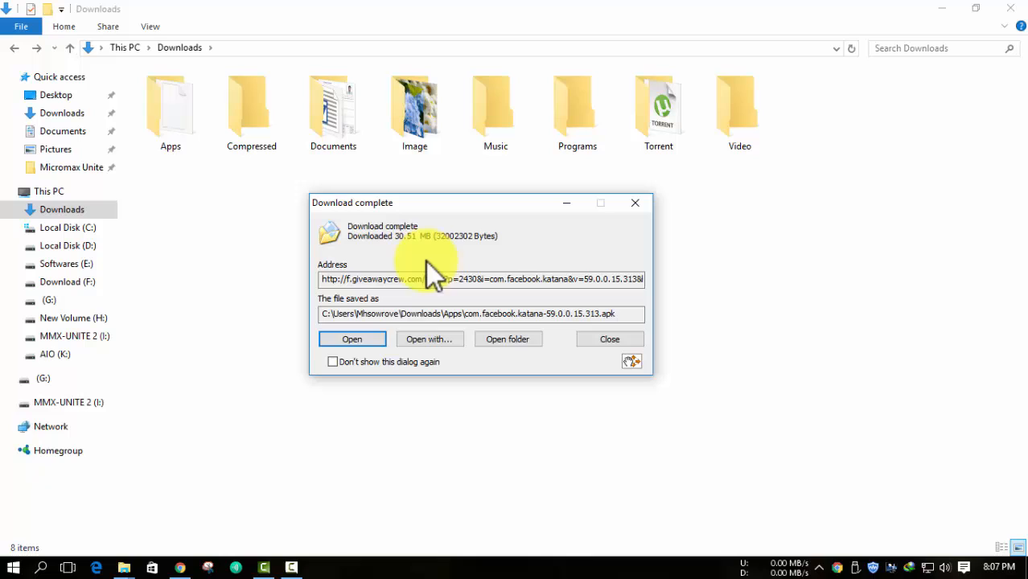
{"action": "left_click", "coordinate": [516, 341]}
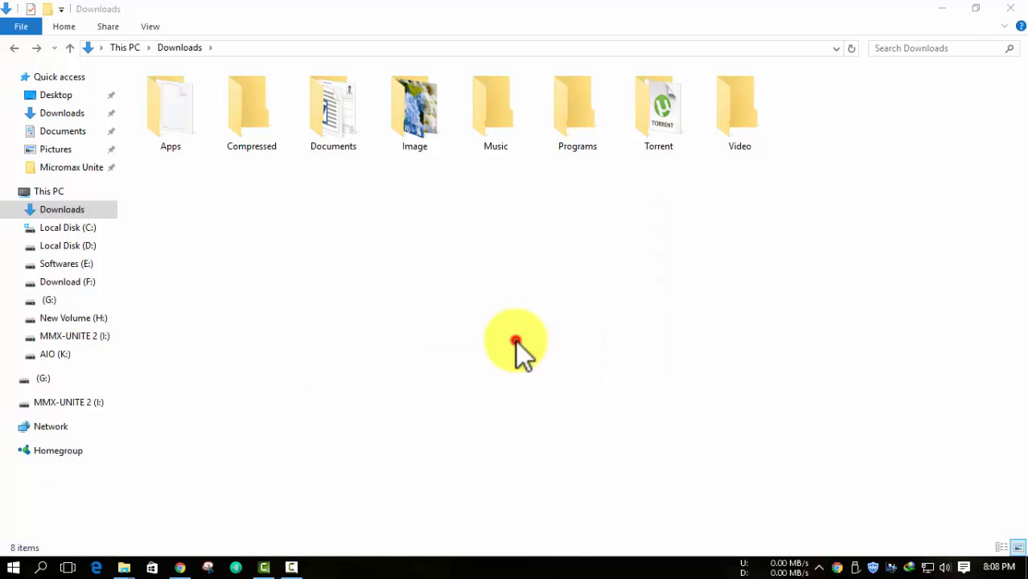
{"action": "left_click", "coordinate": [211, 136]}
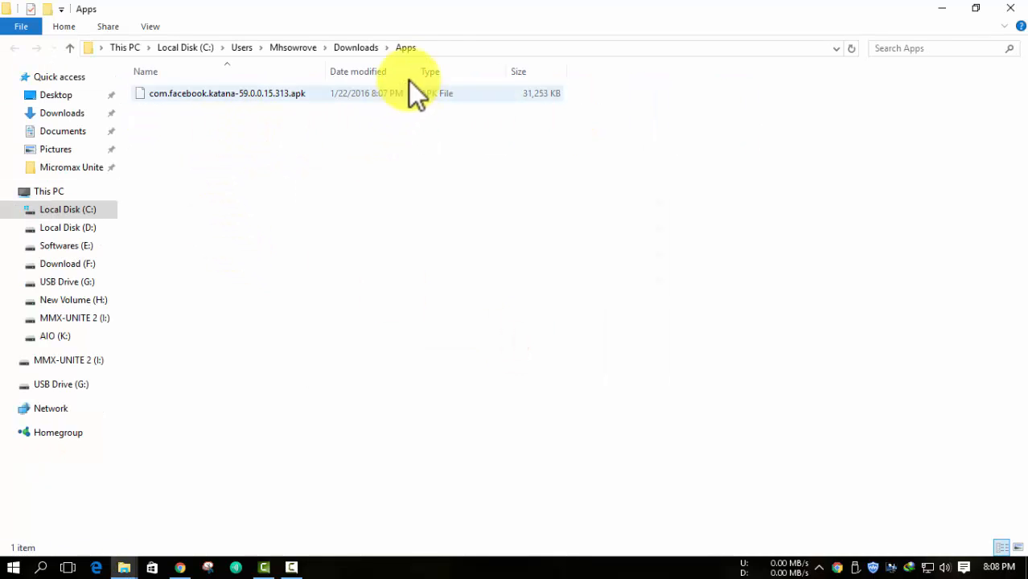
{"action": "left_click", "coordinate": [430, 49]}
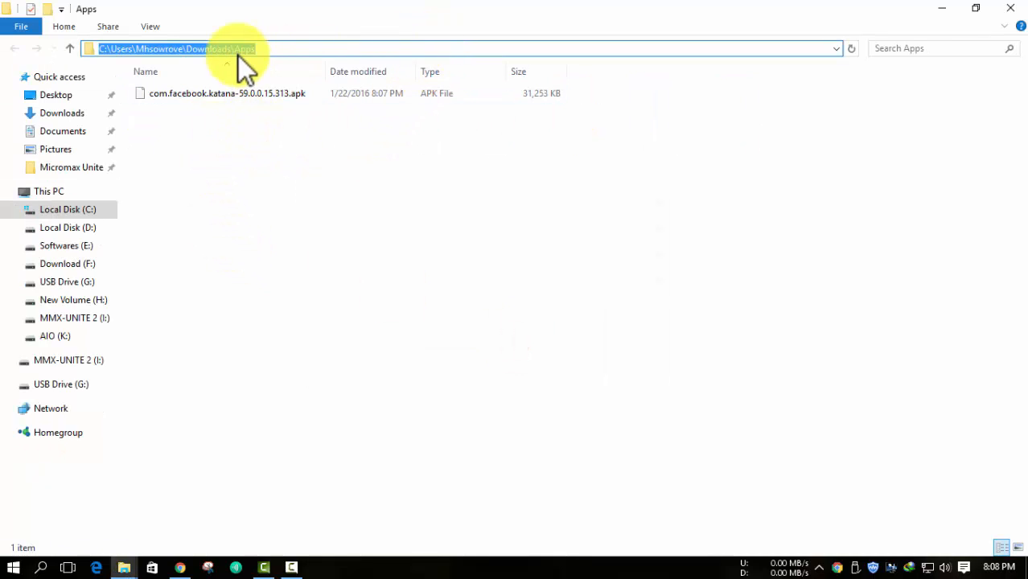
{"action": "left_click", "coordinate": [256, 157]}
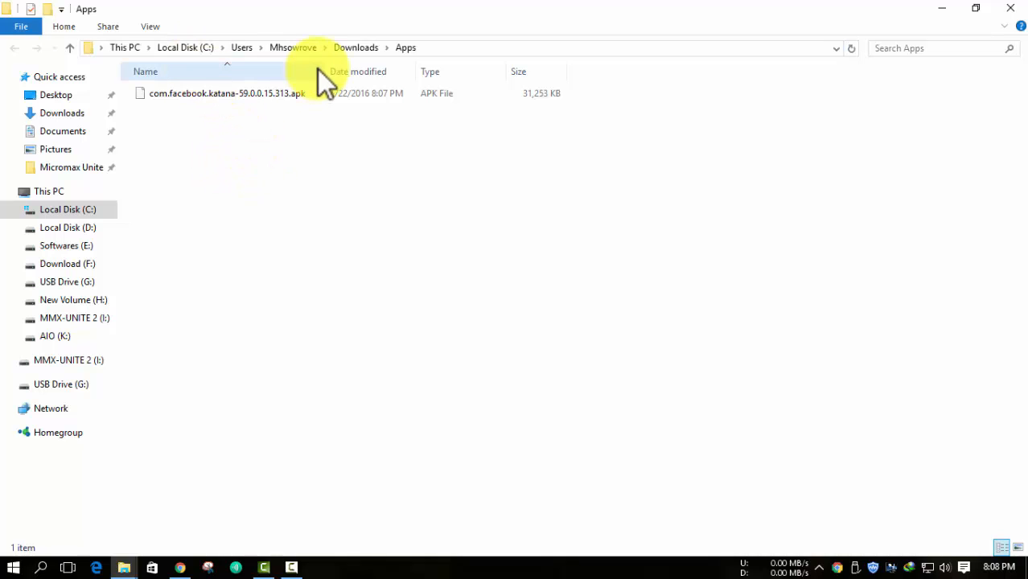
- Go up to the Downloads folder, display its items as large thumbnails, and look inside the Apps folder before returning
{"action": "left_click", "coordinate": [355, 48]}
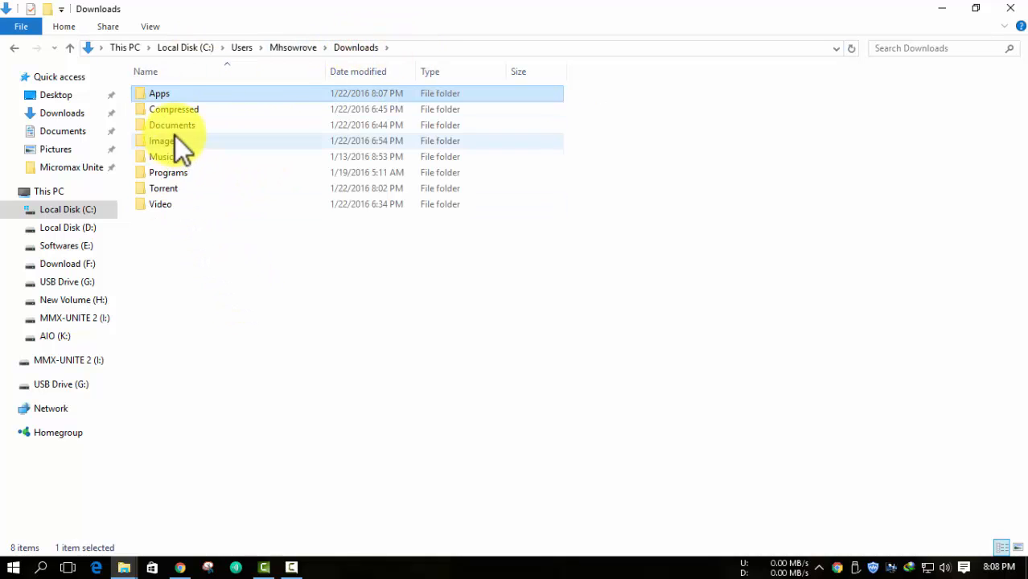
{"action": "left_click", "coordinate": [1018, 547]}
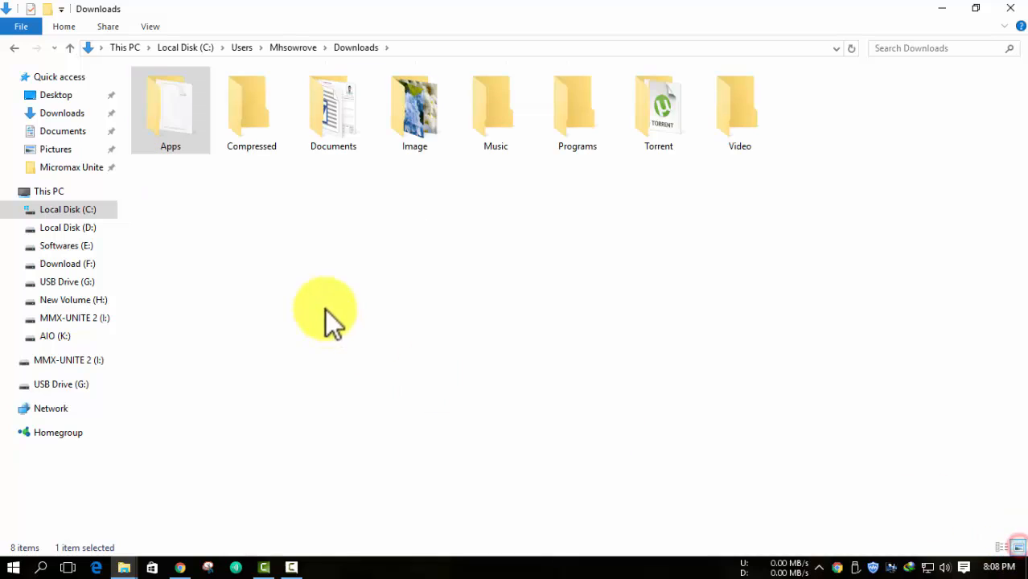
{"action": "double_click", "coordinate": [177, 113]}
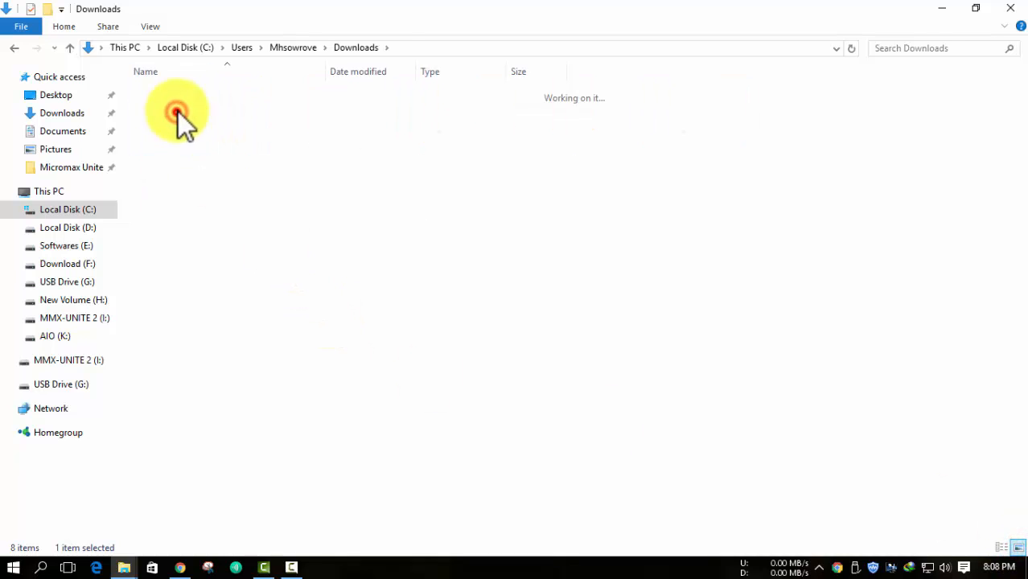
{"action": "left_click", "coordinate": [12, 49]}
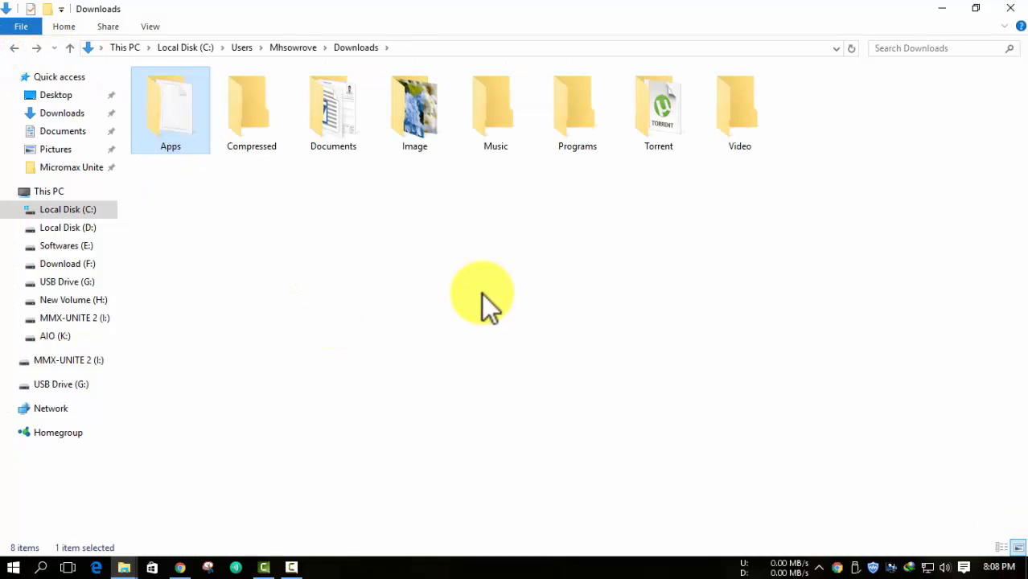